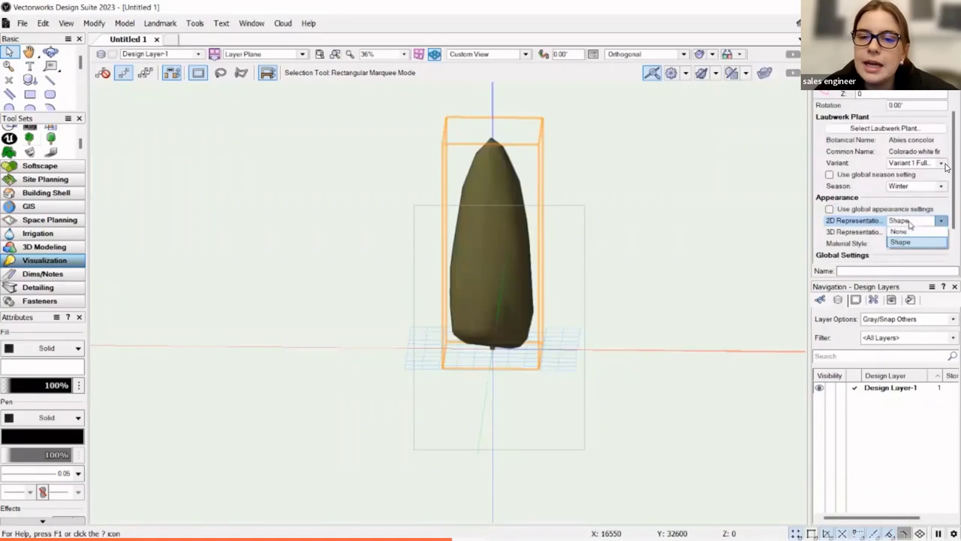
Set the selected Laubwerk fir's 3D representation to Medium Detail
click(910, 237)
click(911, 232)
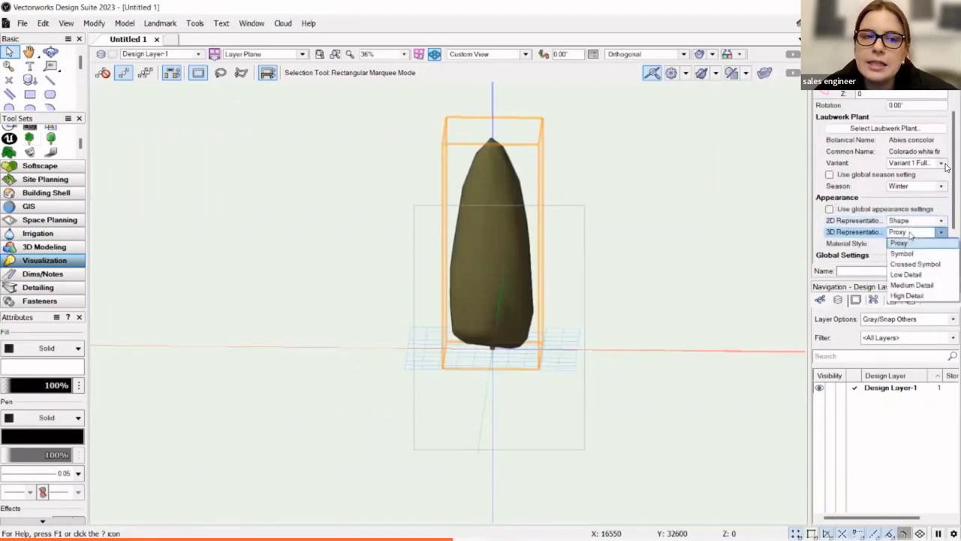
click(922, 288)
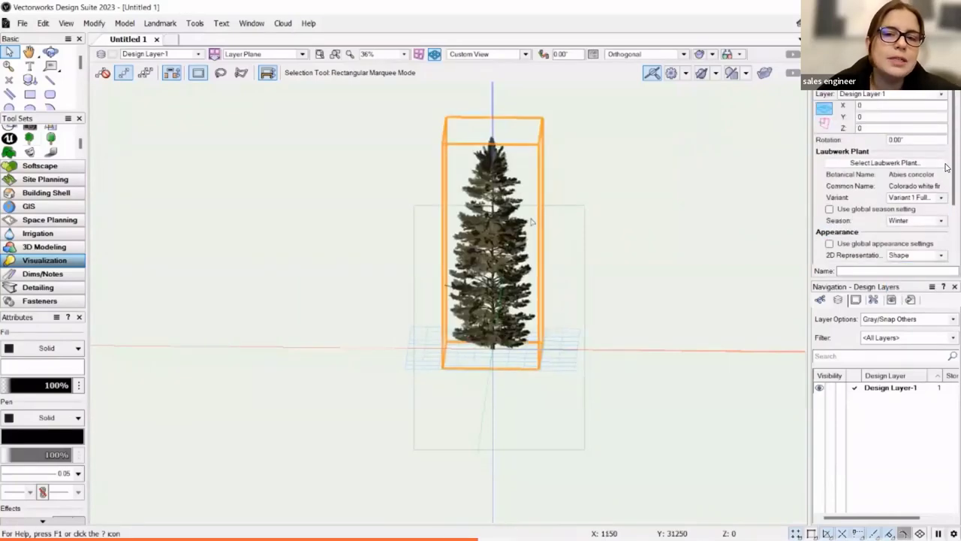
Change the Laubwerk fir's season to Spring
scroll(526, 206, up, 5)
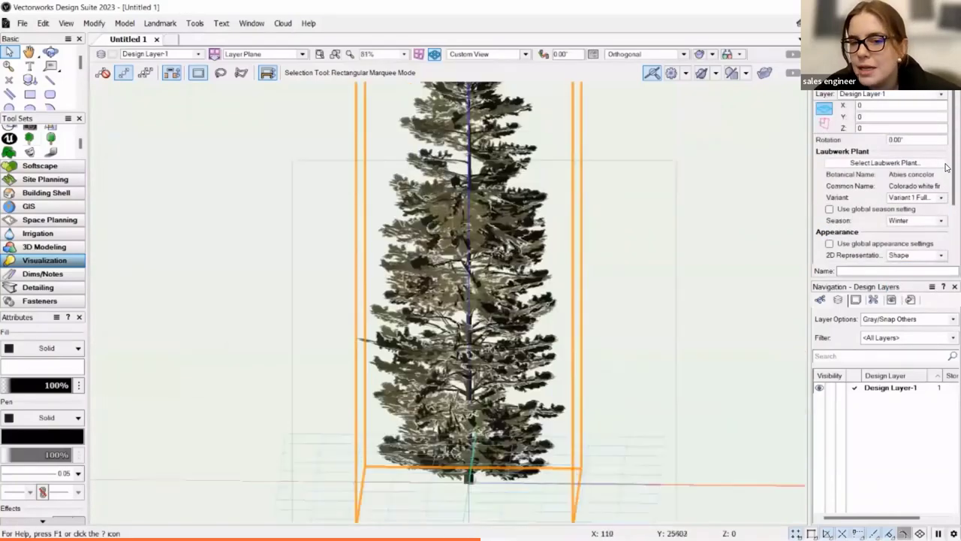
scroll(901, 218, down, 1)
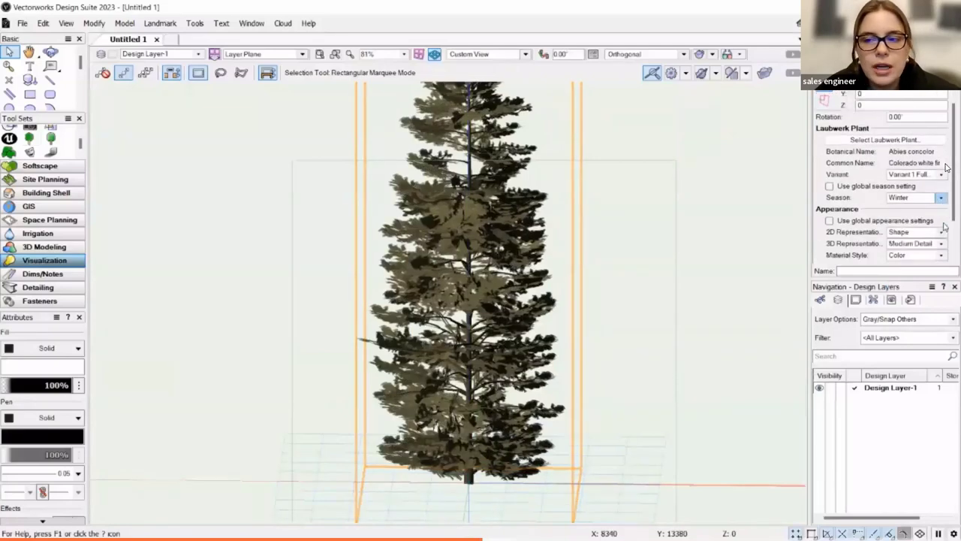
click(923, 197)
click(924, 209)
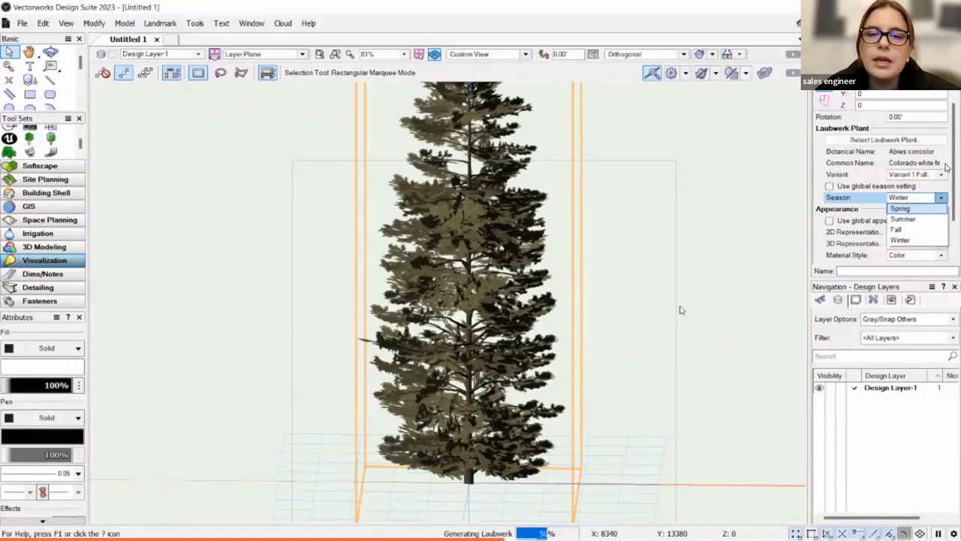
key(Return)
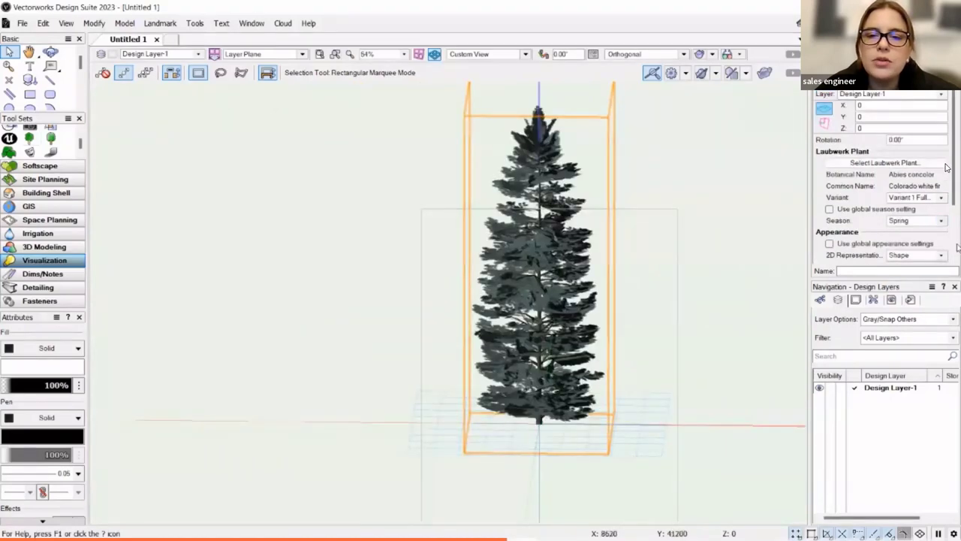
Examine the season, 2D representation, 3D representation and material style options in the Laubwerk global settings, and deselect the fir
scroll(958, 248, down, 2)
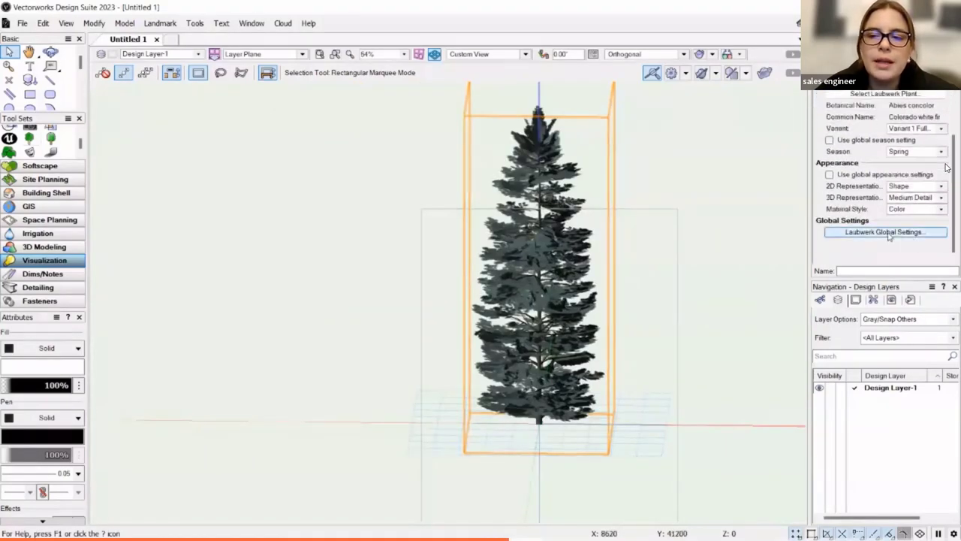
click(889, 233)
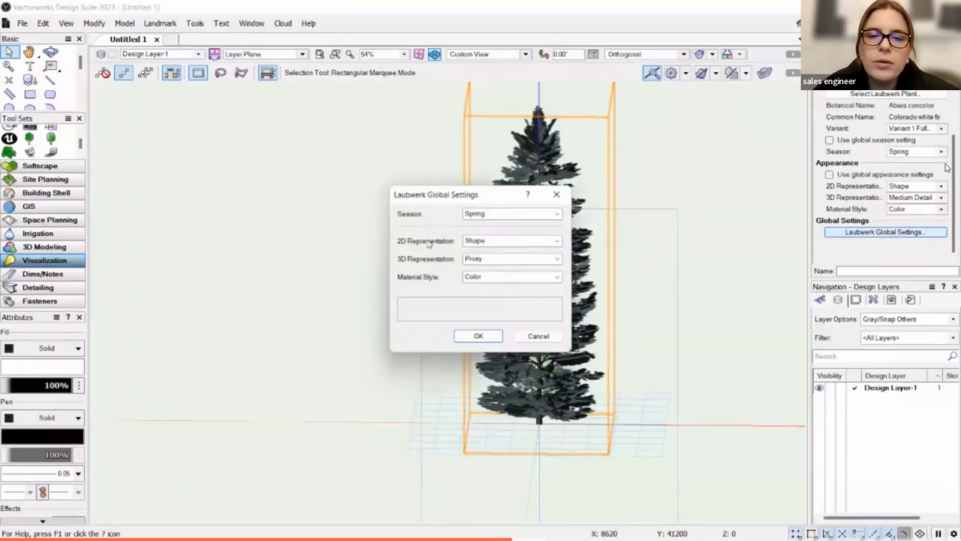
click(493, 240)
click(488, 265)
click(487, 277)
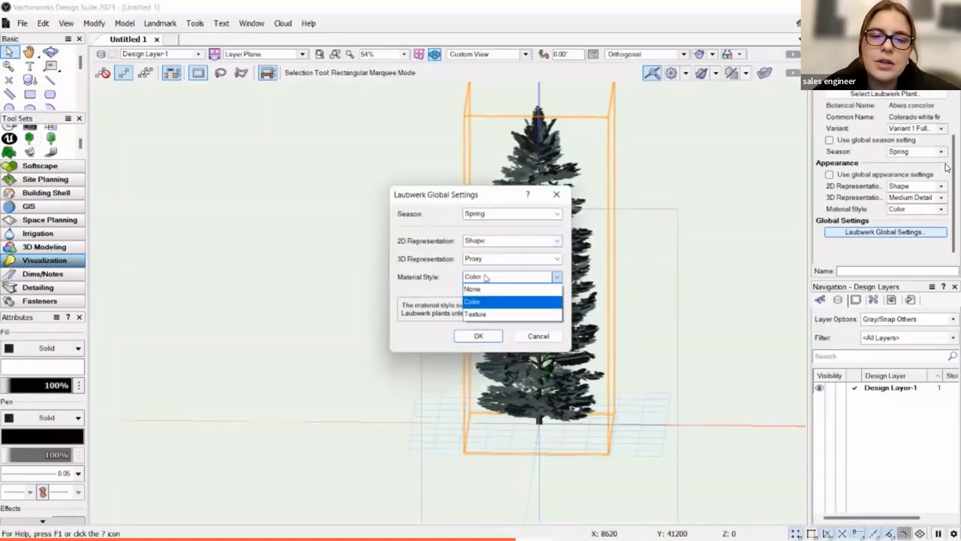
click(487, 277)
click(510, 213)
click(511, 213)
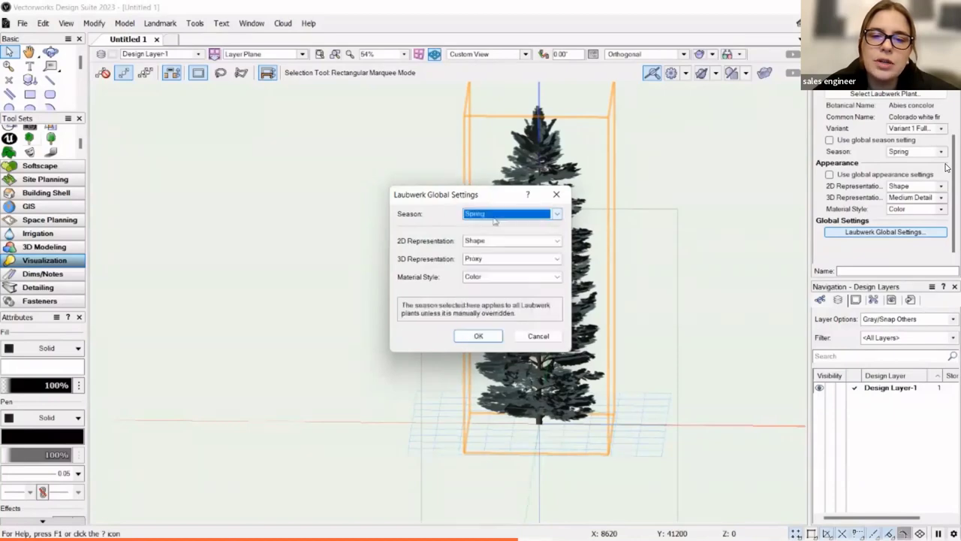
key(Return)
click(416, 232)
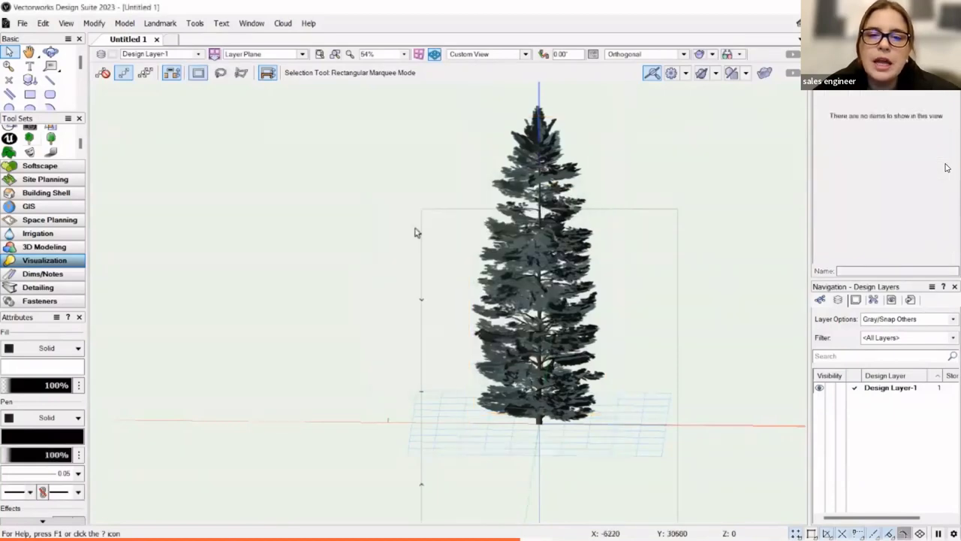
Search the plant styles for "pine" and place a single Pinus sylvestris with the Plant tool beside the fir
scroll(459, 193, up, 3)
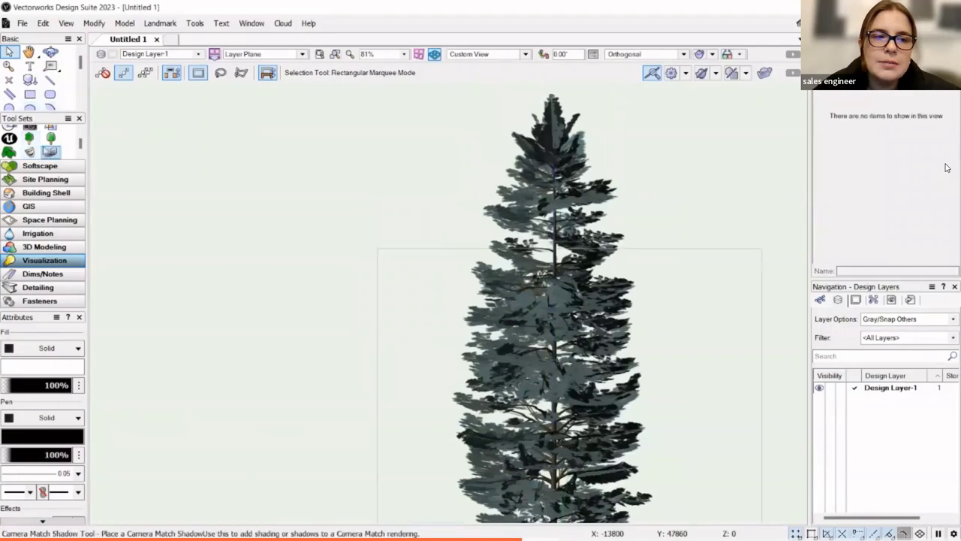
scroll(30, 146, up, 2)
click(31, 167)
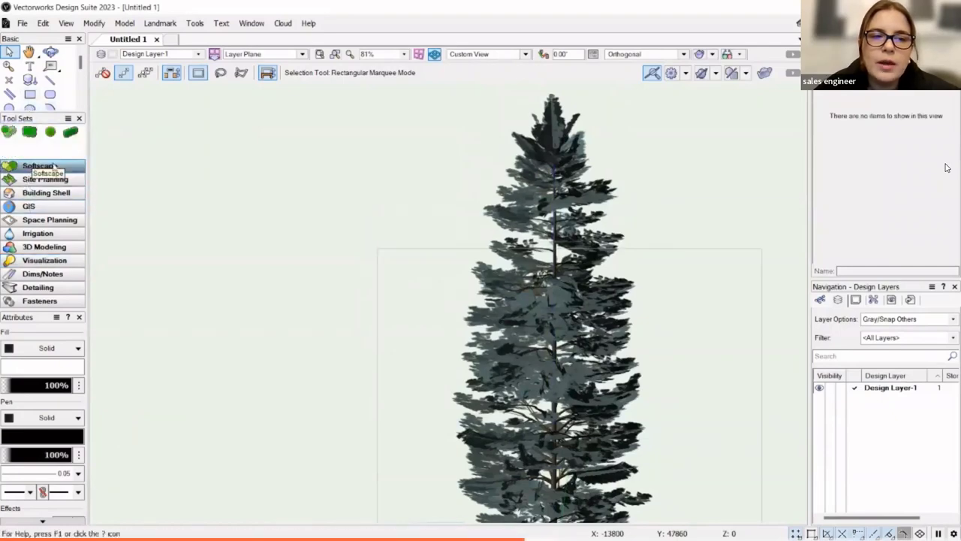
click(39, 180)
click(33, 166)
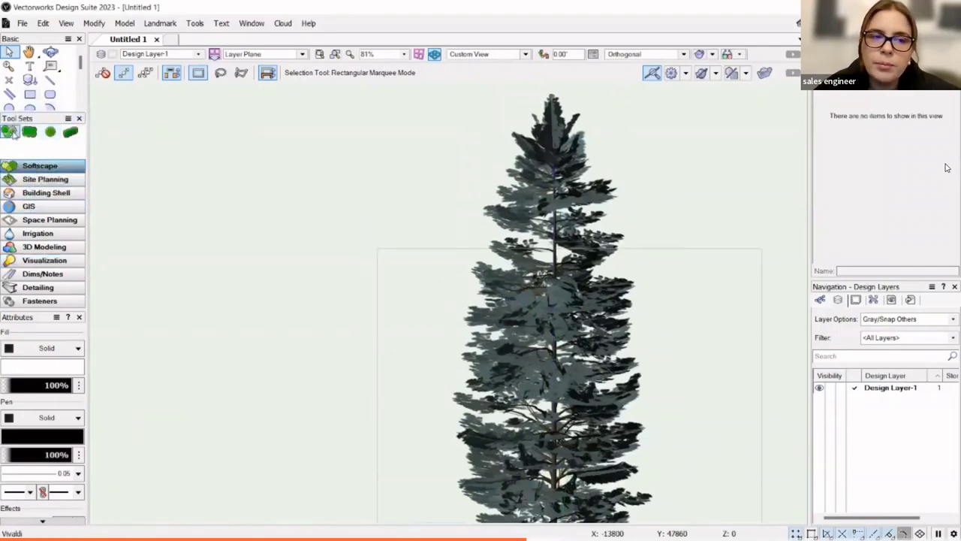
click(11, 132)
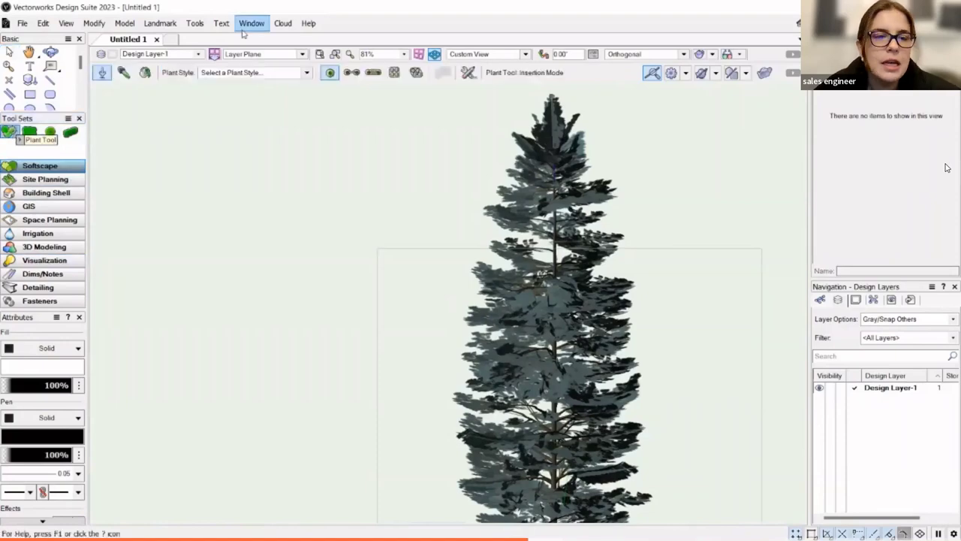
click(254, 72)
click(518, 88)
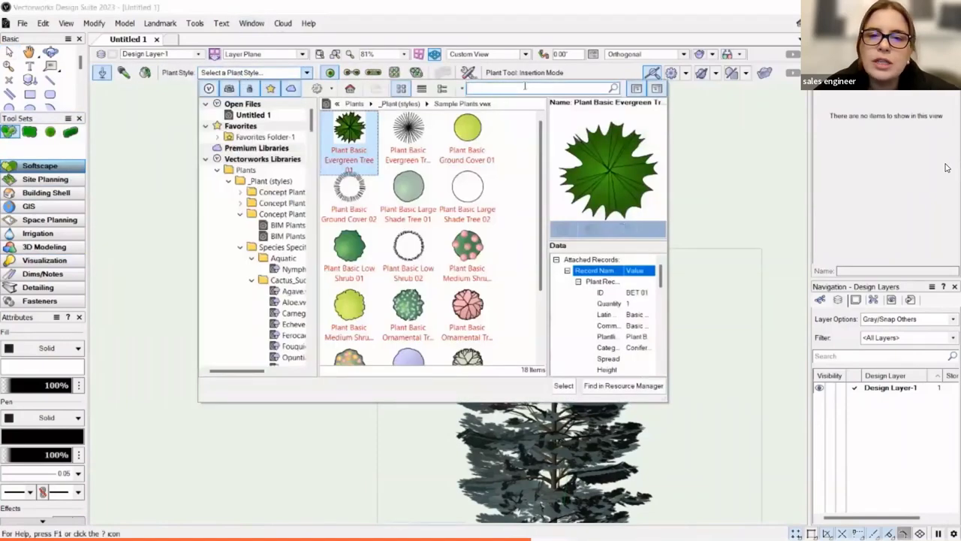
text(pine)
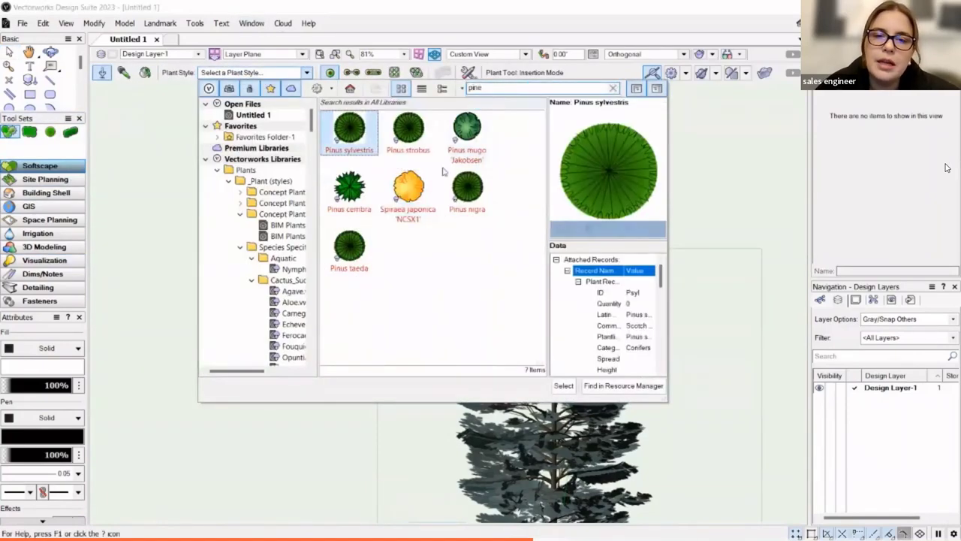
double_click(348, 135)
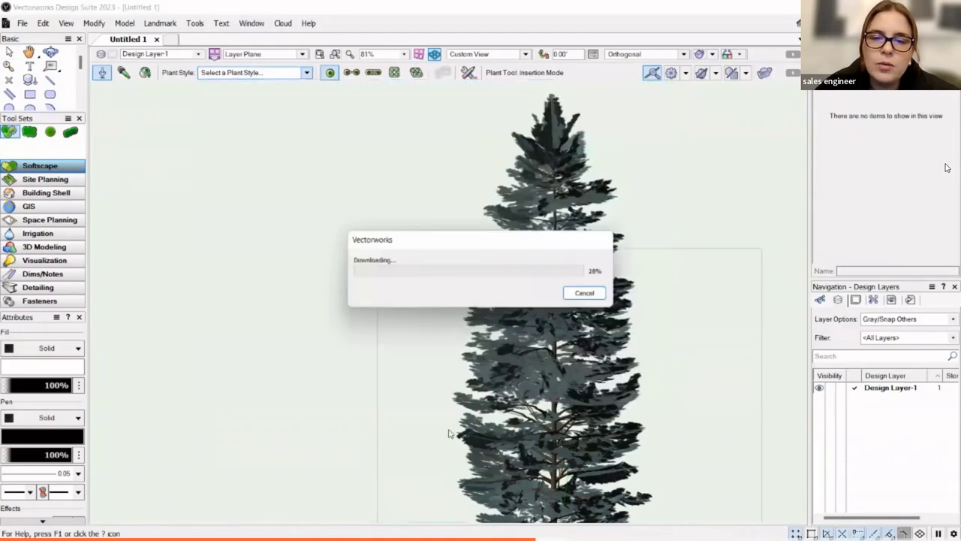
scroll(450, 429, down, 3)
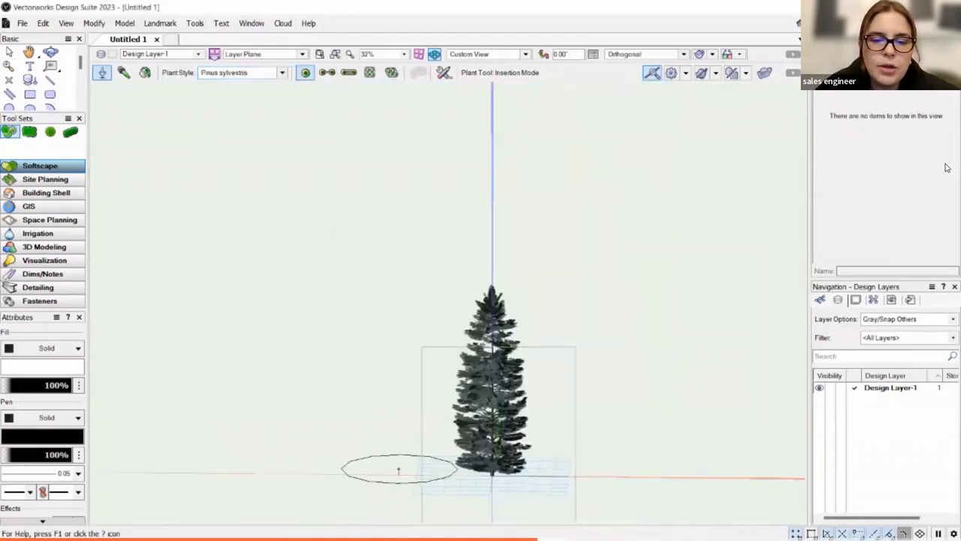
click(395, 470)
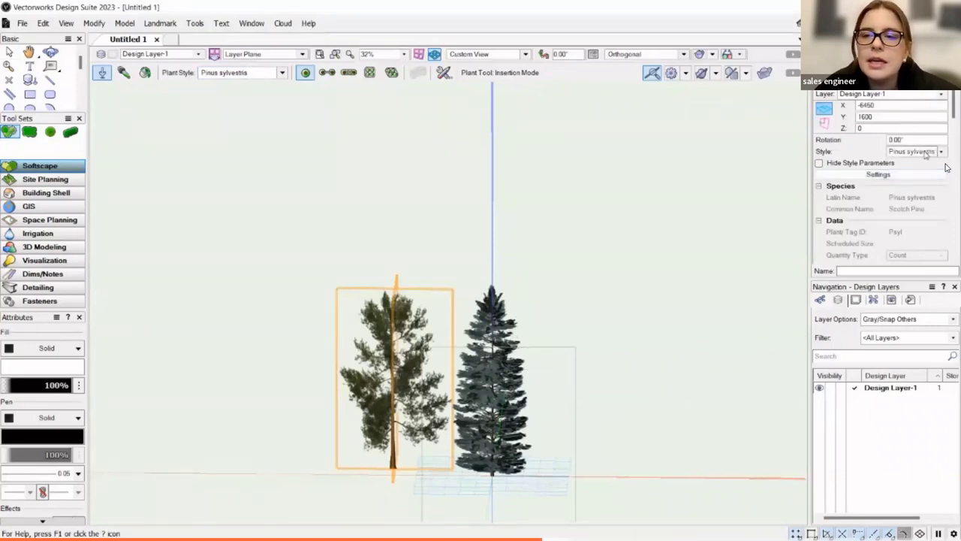
Examine the placed pine's object properties, from species and size through spacing, rotation and variation, root zones and tag options
scroll(935, 172, down, 3)
scroll(937, 179, down, 9)
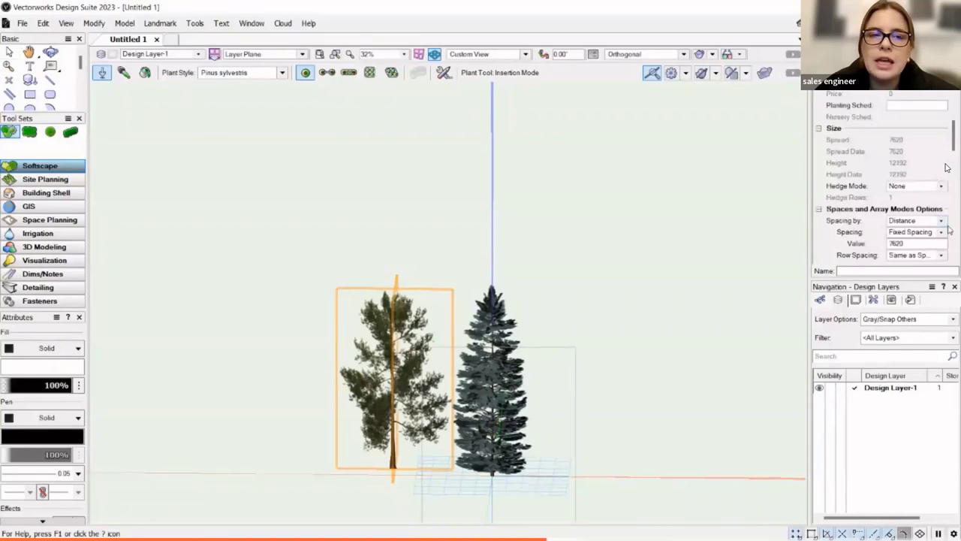
scroll(949, 229, down, 7)
scroll(948, 229, down, 2)
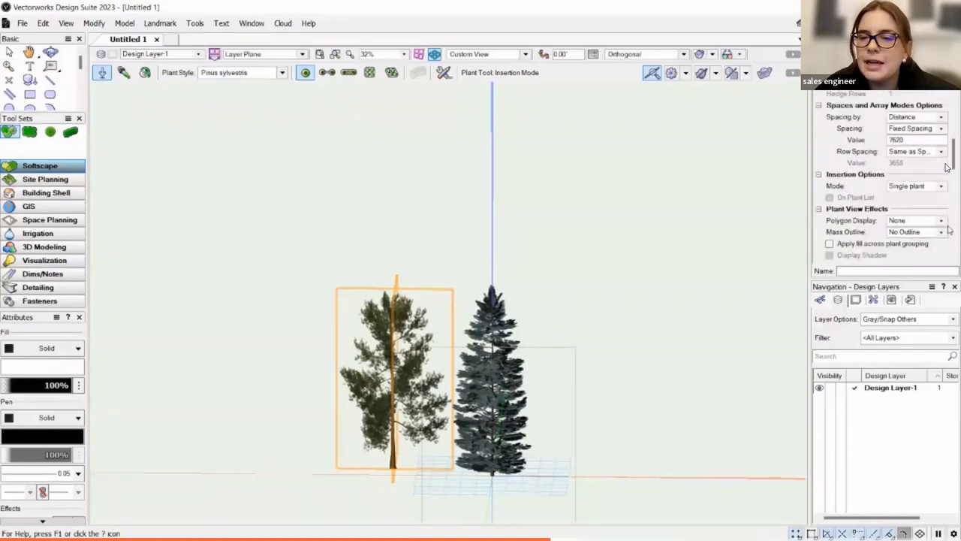
scroll(949, 230, down, 3)
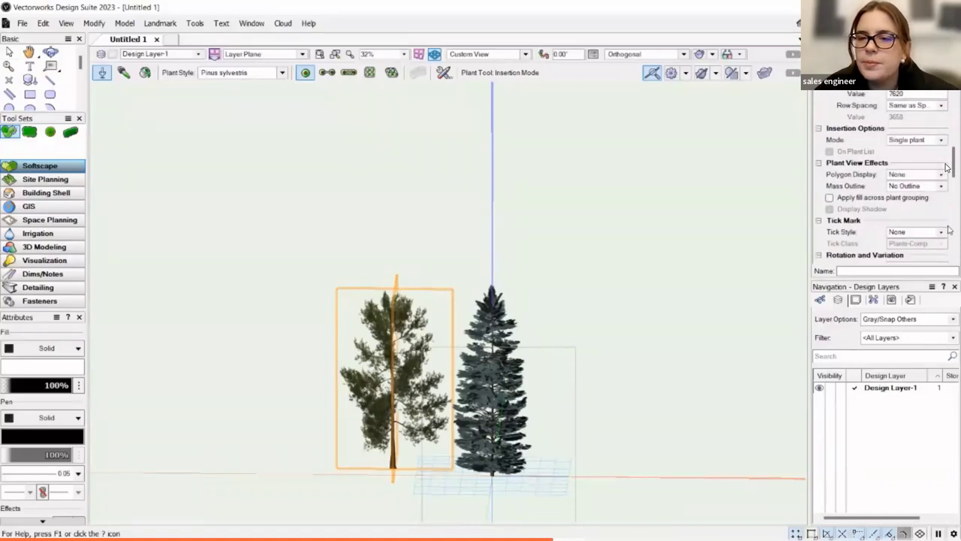
scroll(949, 230, down, 7)
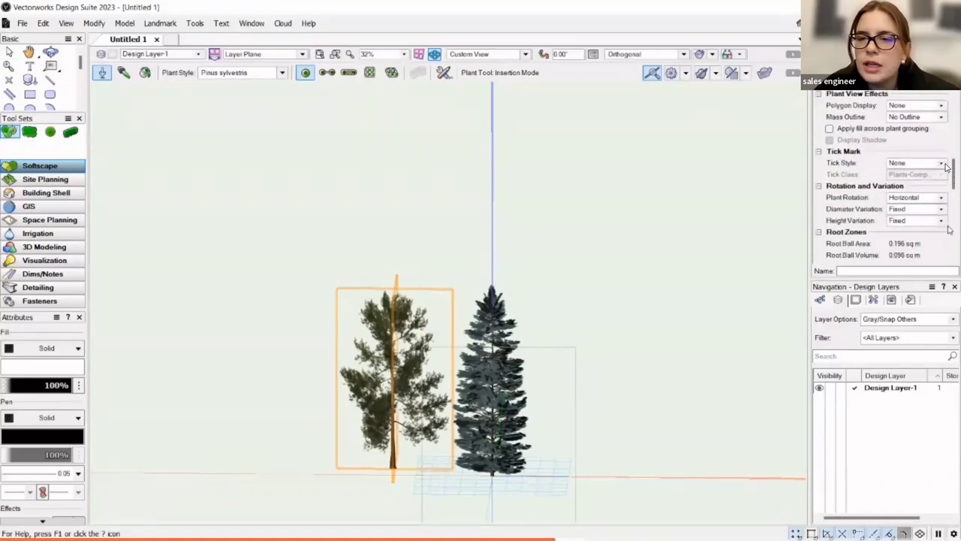
scroll(949, 230, down, 15)
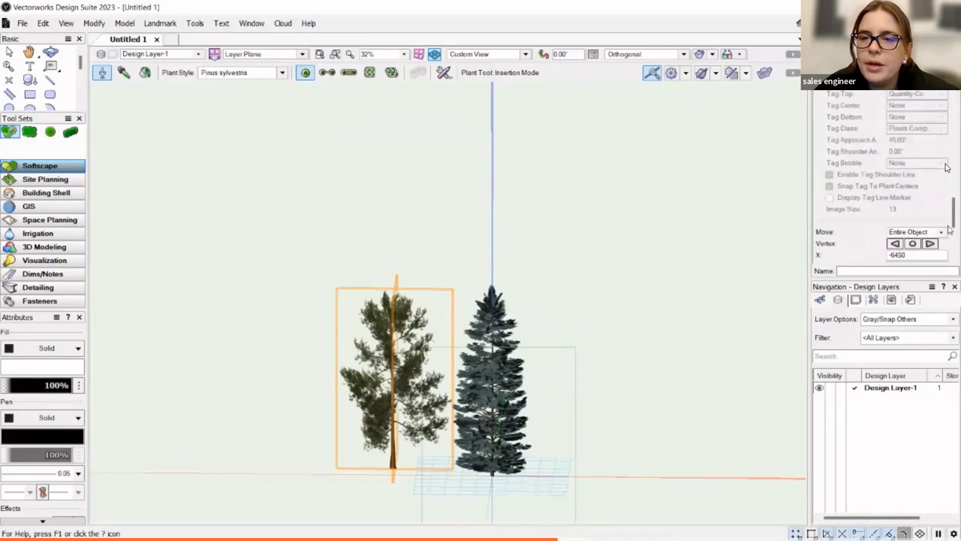
scroll(949, 229, down, 4)
scroll(946, 167, down, 4)
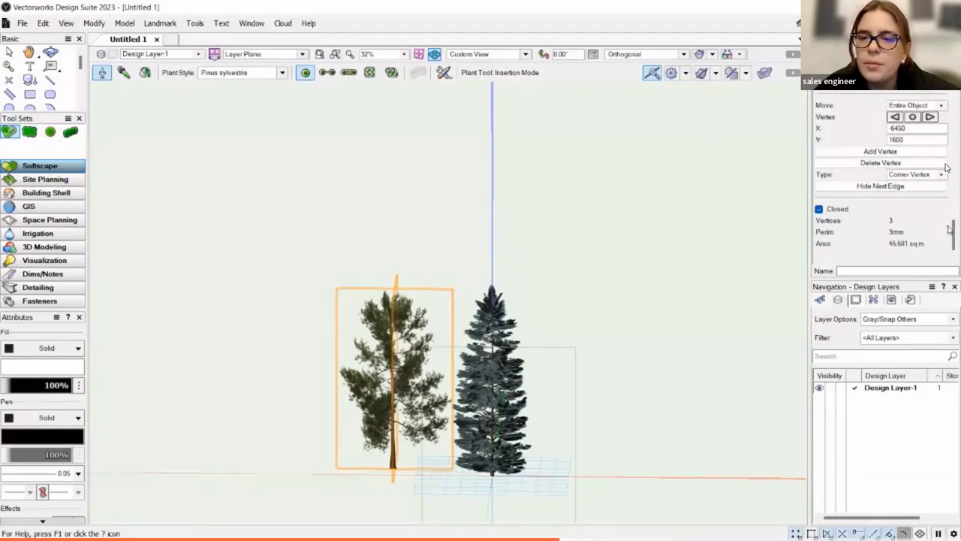
scroll(946, 167, up, 20)
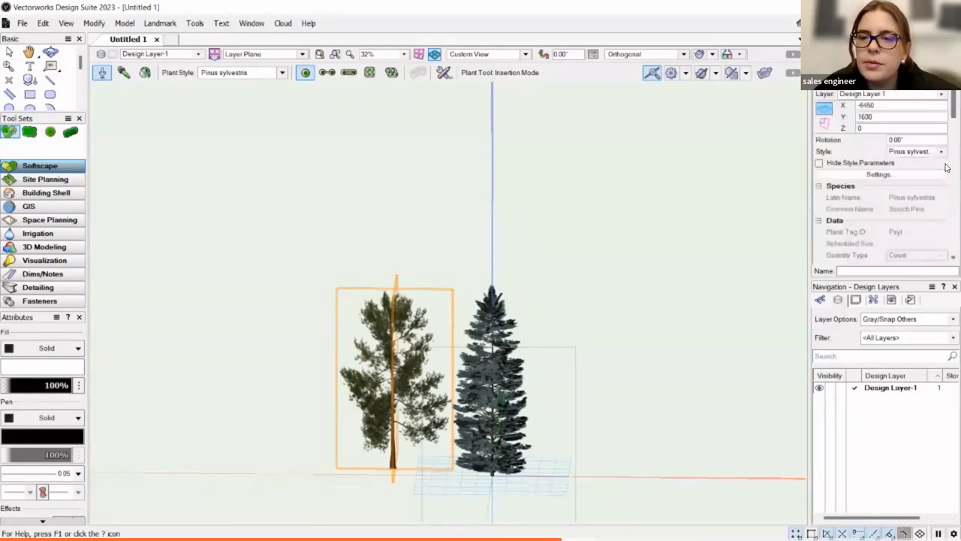
Open the pine's plant settings and inspect its Graphics and Appearance options
scroll(946, 167, down, 1)
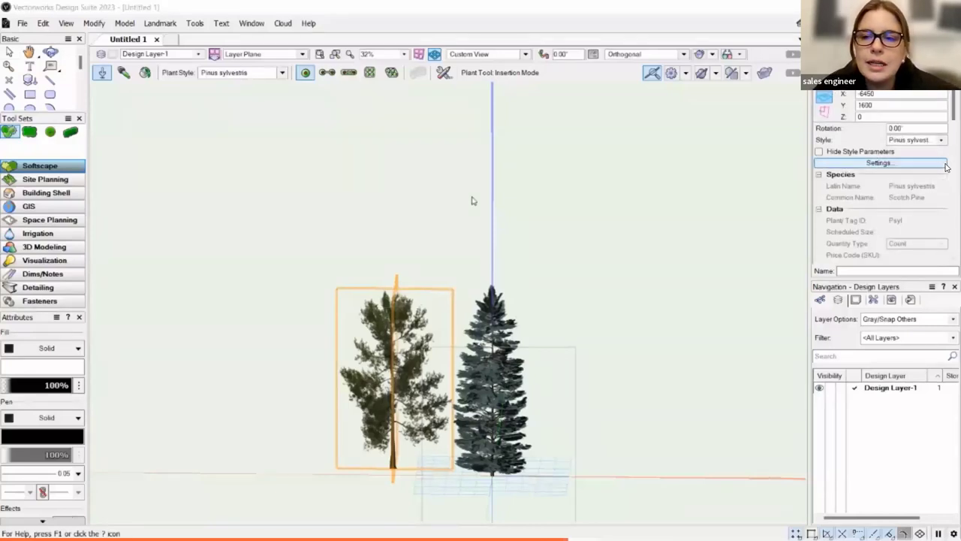
click(946, 167)
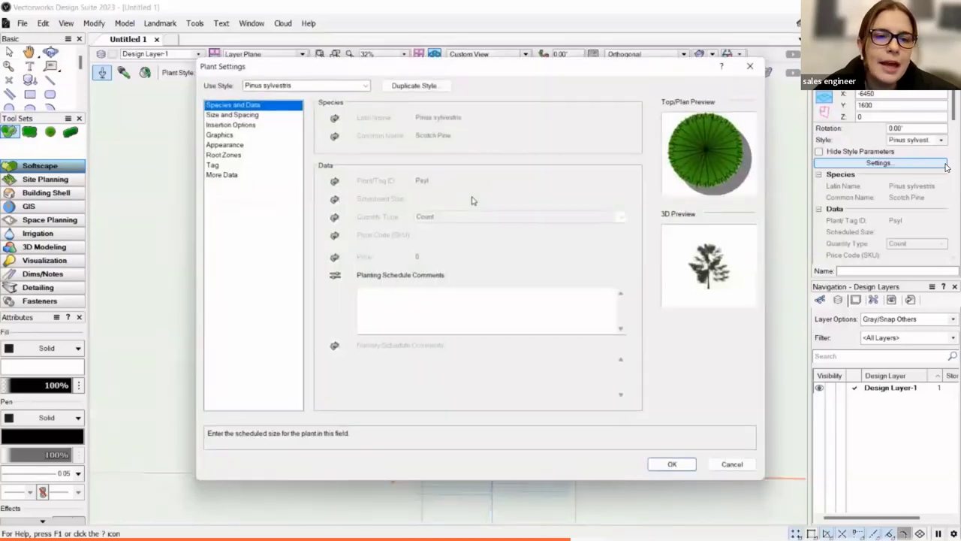
click(233, 136)
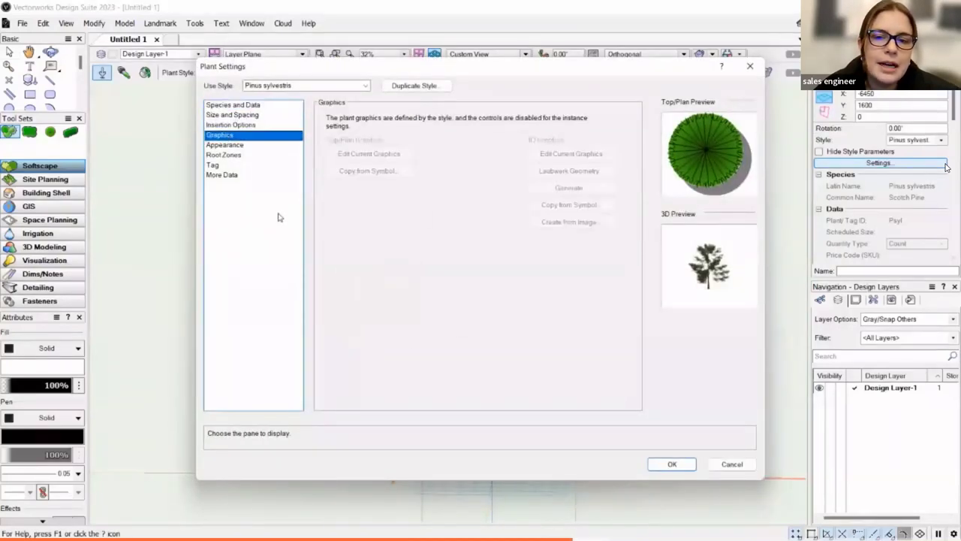
click(265, 145)
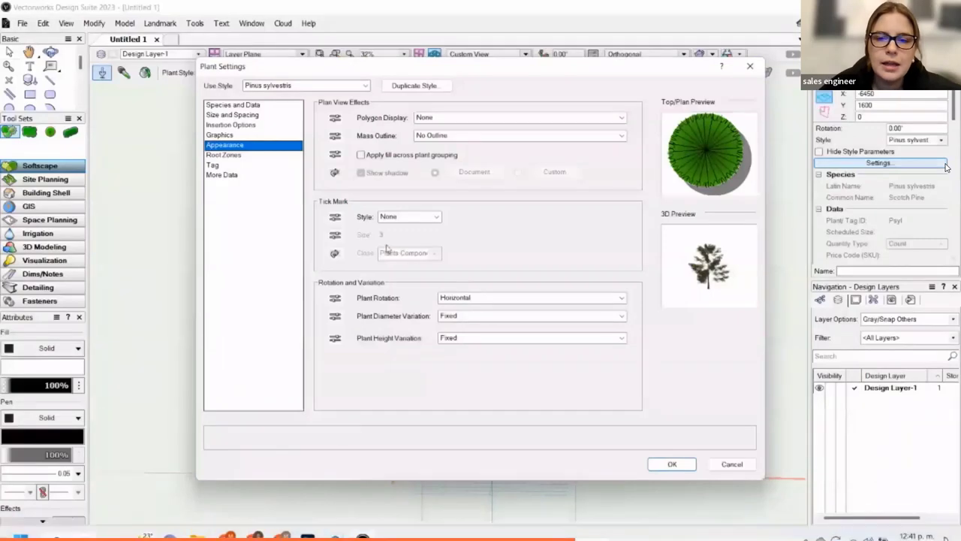
click(262, 138)
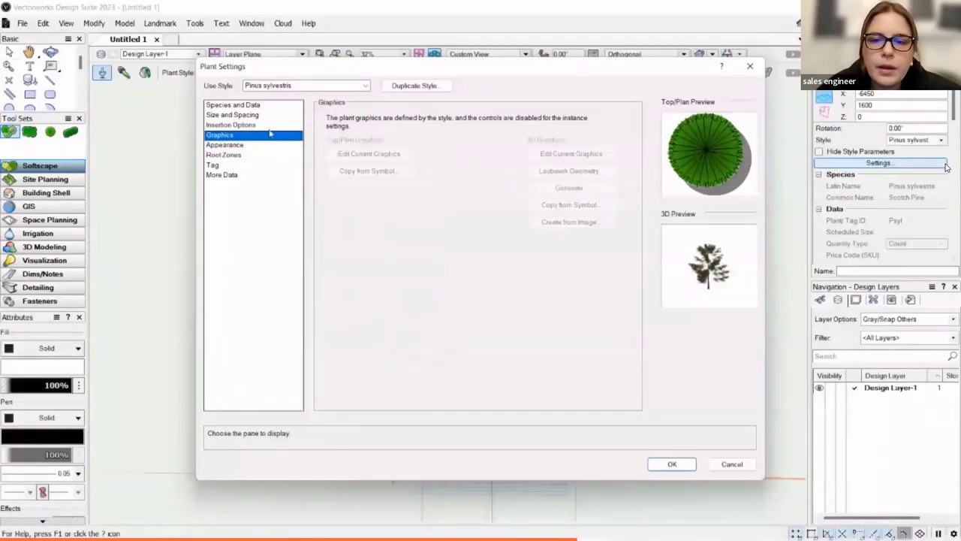
Check which plant styles are available for the pine in its plant settings
click(286, 86)
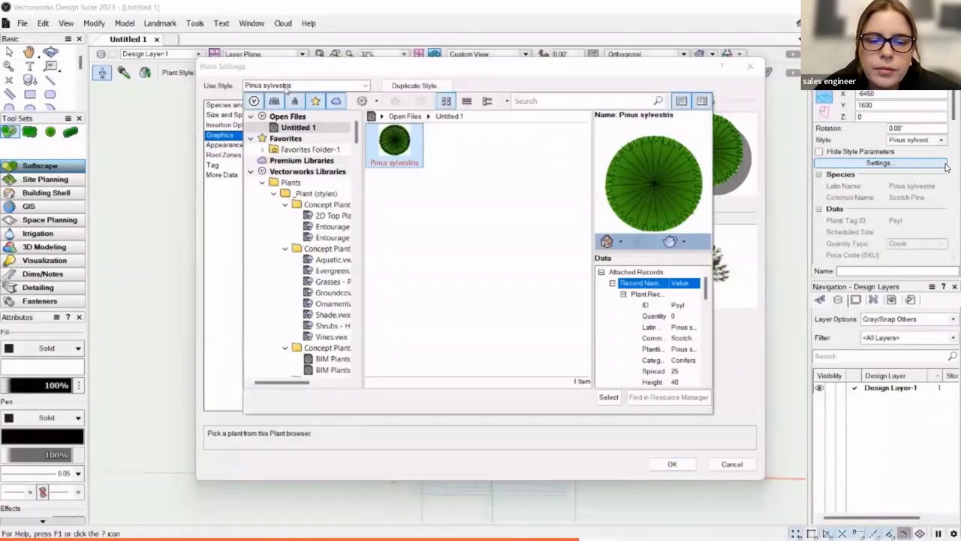
click(286, 86)
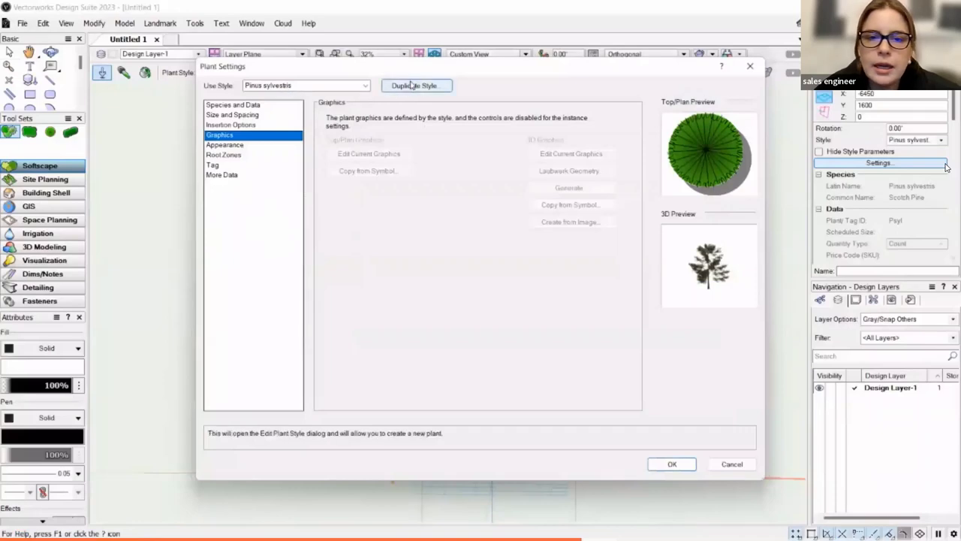
click(286, 86)
click(286, 86)
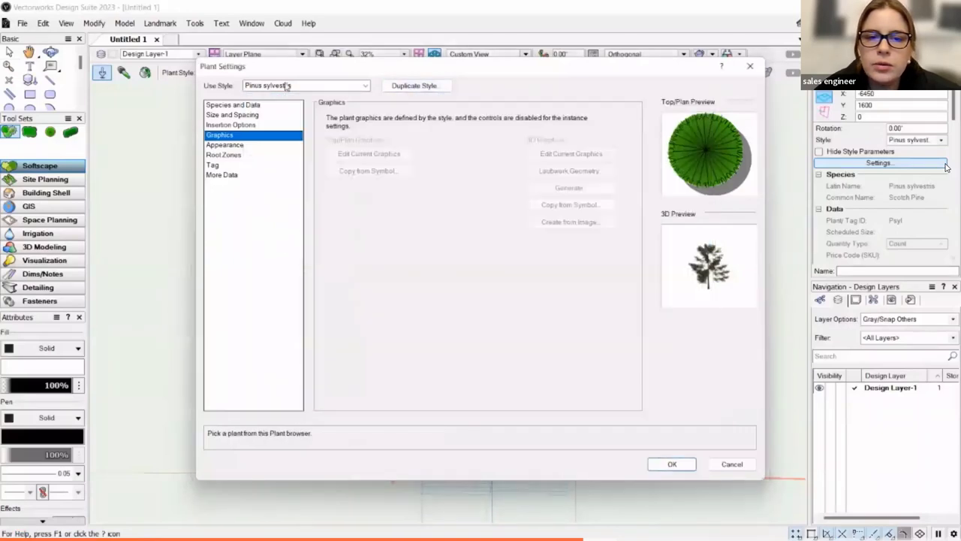
Close the instance settings, open the Pinus sylvestris plant style for editing and browse its Laubwerk geometry catalog
click(732, 463)
click(940, 151)
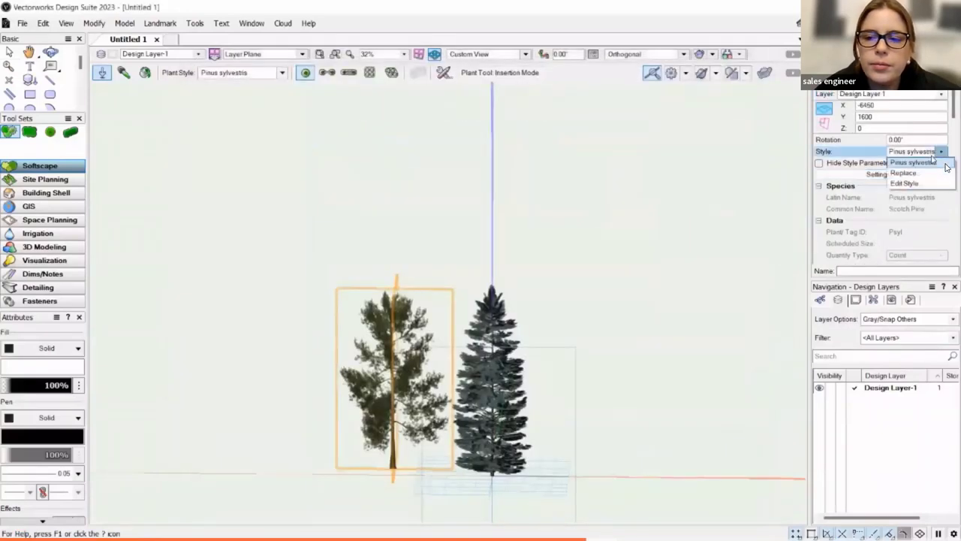
click(930, 183)
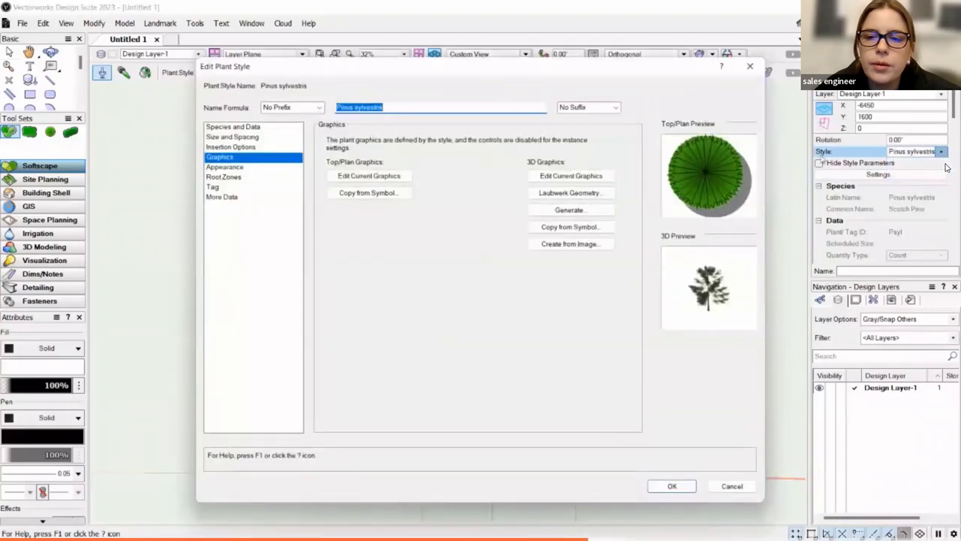
click(569, 193)
scroll(196, 232, down, 10)
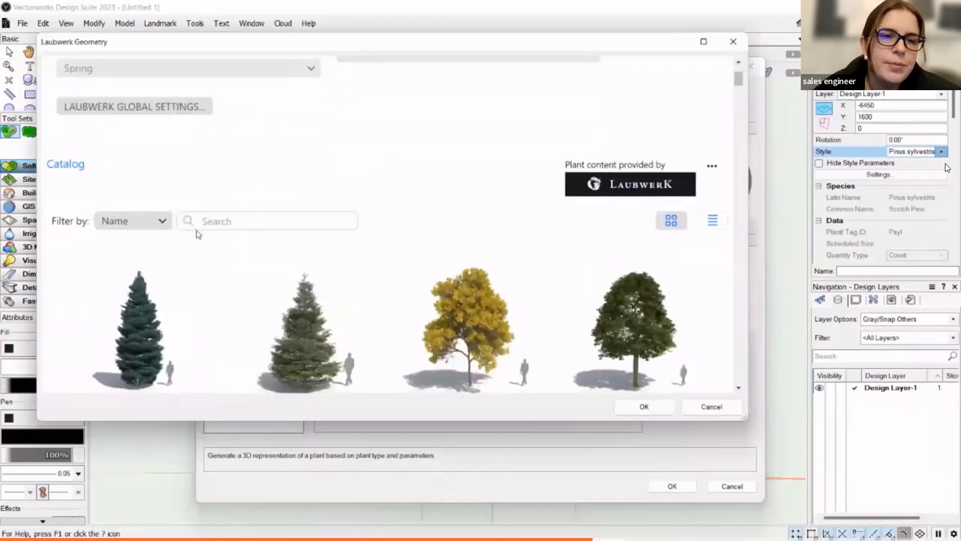
scroll(403, 261, down, 3)
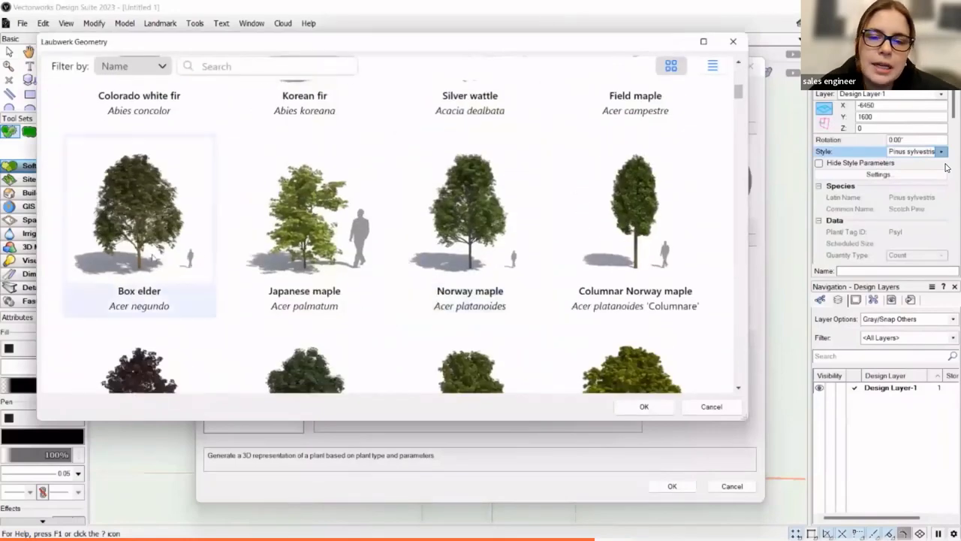
scroll(310, 263, up, 15)
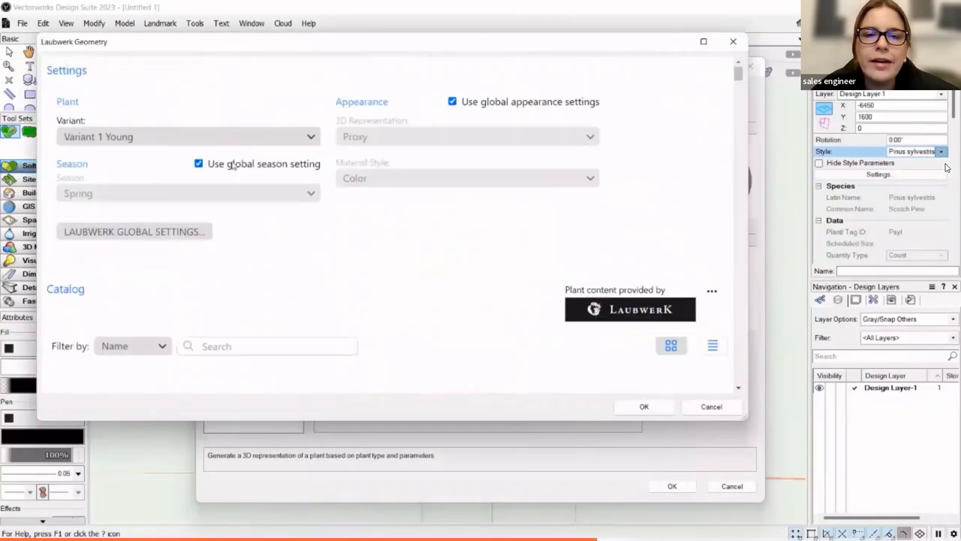
Search the catalog for "pine", assign Scots pine as the style's 3D geometry and save the style using the Plant Catalog data source
click(216, 342)
text(pine)
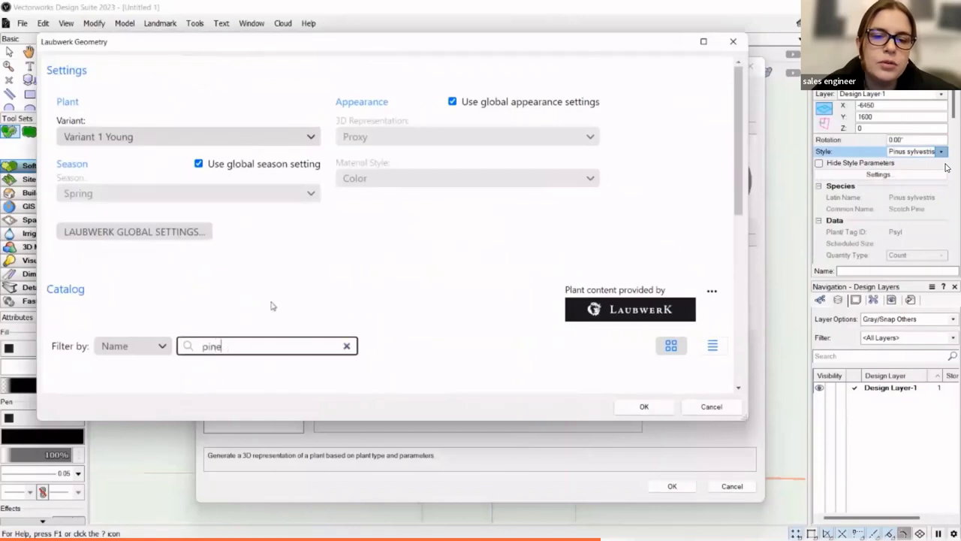
scroll(303, 285, down, 5)
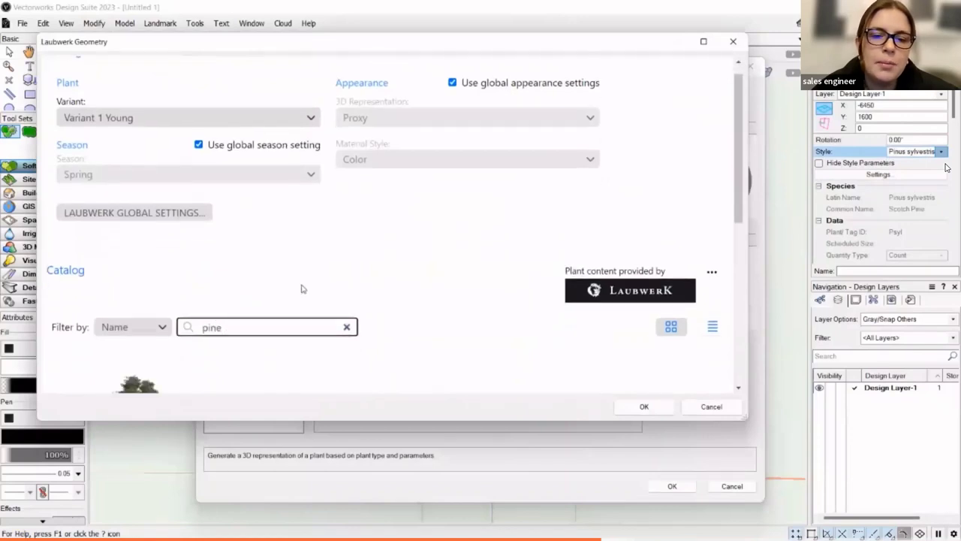
scroll(172, 279, down, 3)
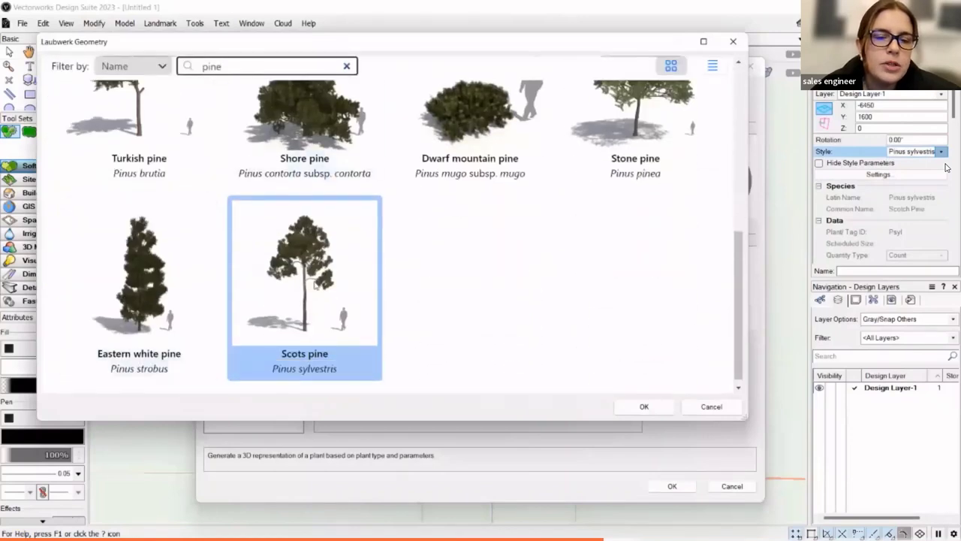
click(653, 409)
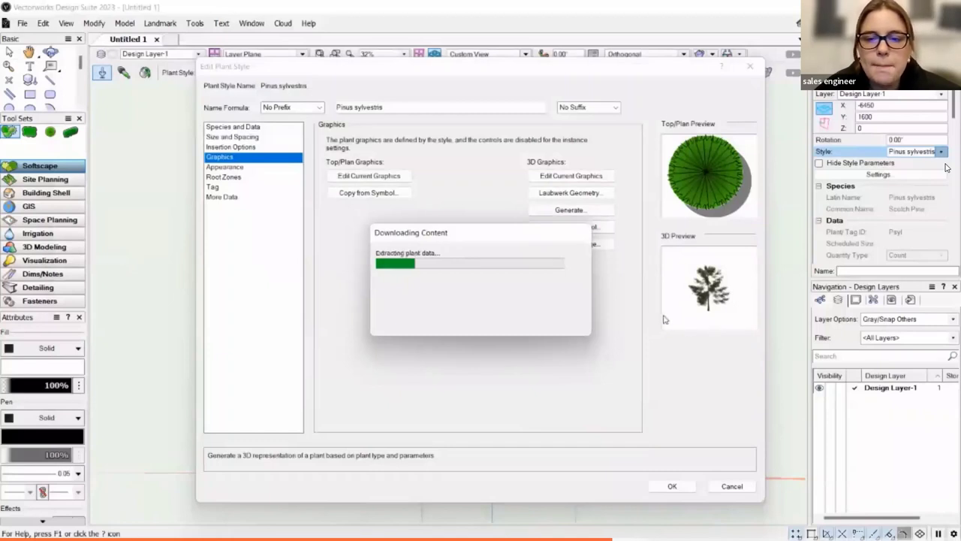
click(674, 488)
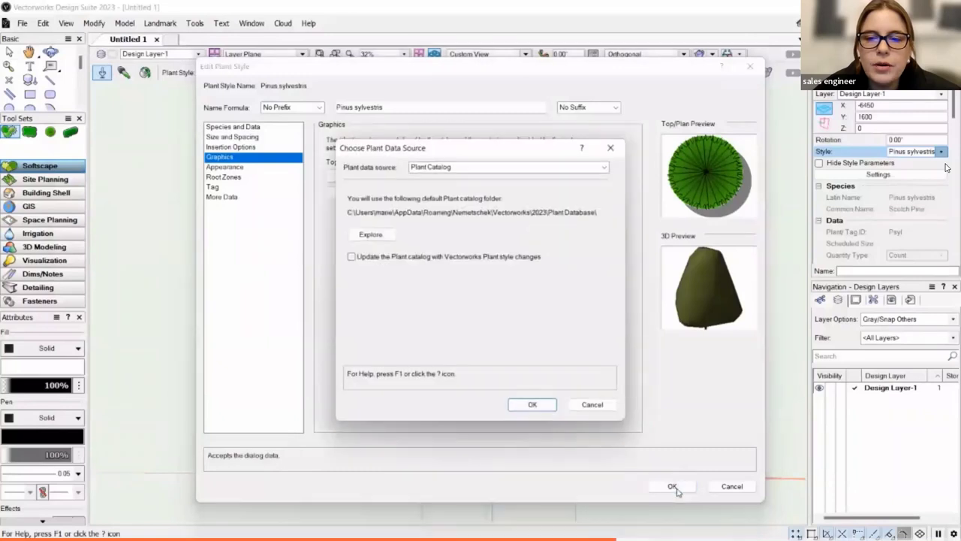
click(532, 406)
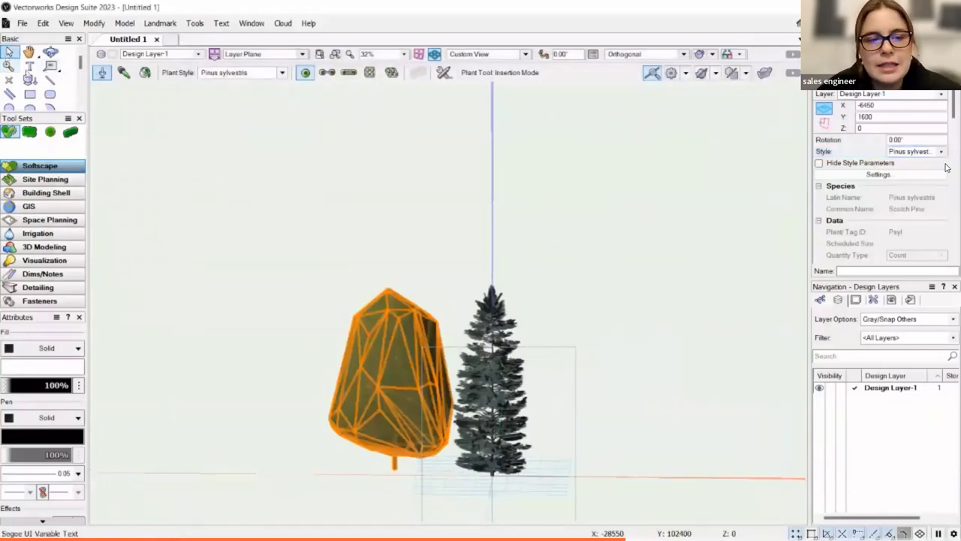
Deselect the pine and view both trees from different angles to compare their 3D geometry
key(x)
key(x)
scroll(434, 377, down, 2)
scroll(547, 440, up, 3)
scroll(547, 440, down, 3)
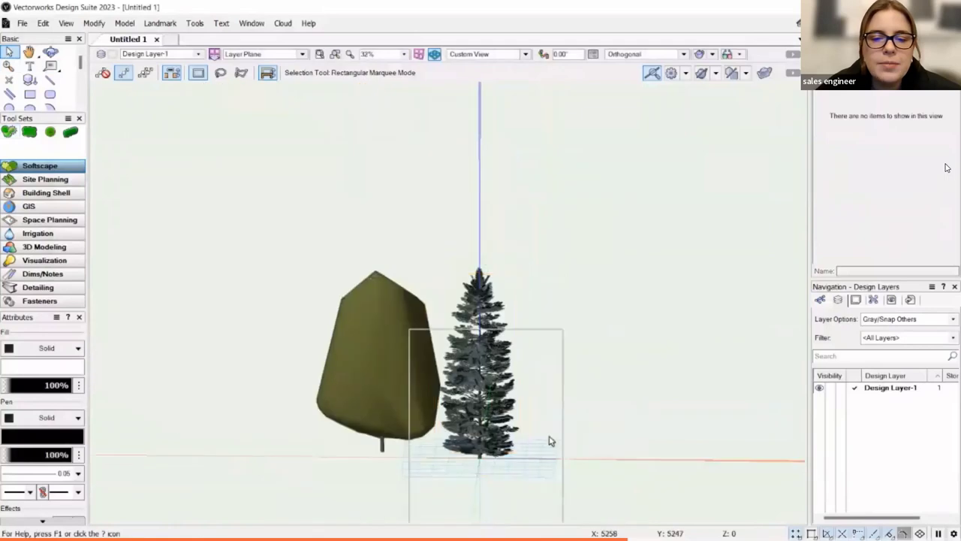
ctrl+middle_drag(547, 440, 450, 405)
scroll(442, 403, up, 2)
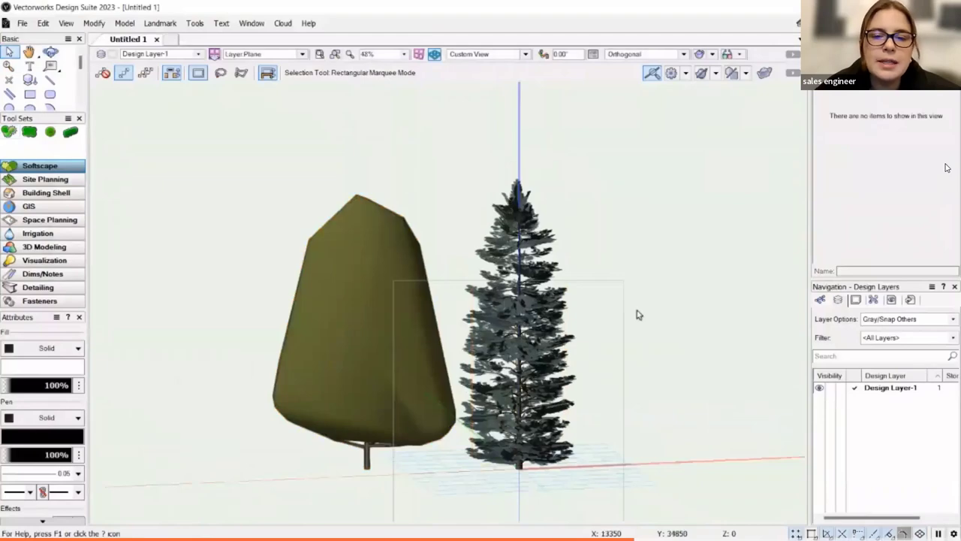
ctrl+middle_drag(652, 385, 563, 333)
Compare the pine's plant object properties with the Laubwerk plant properties of the neighbouring fir
click(353, 335)
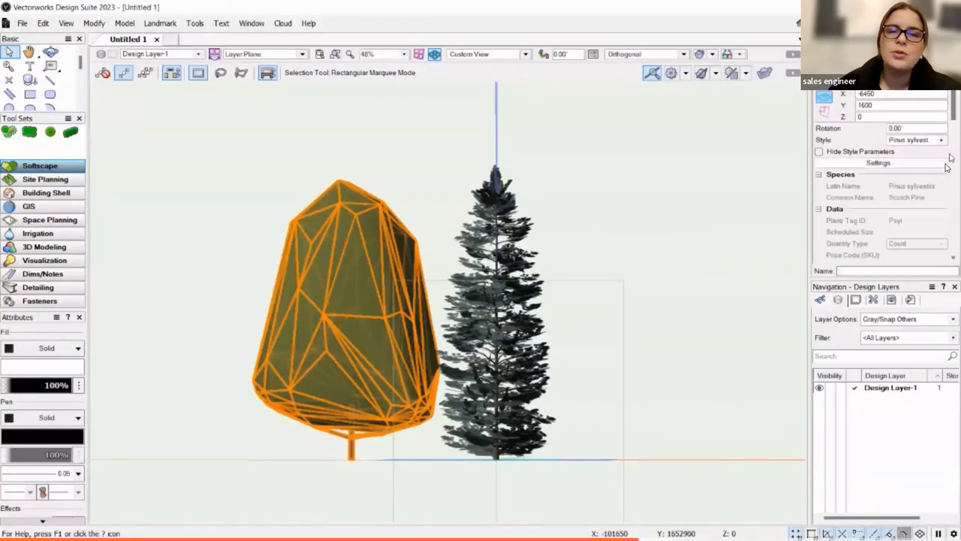
scroll(946, 168, down, 5)
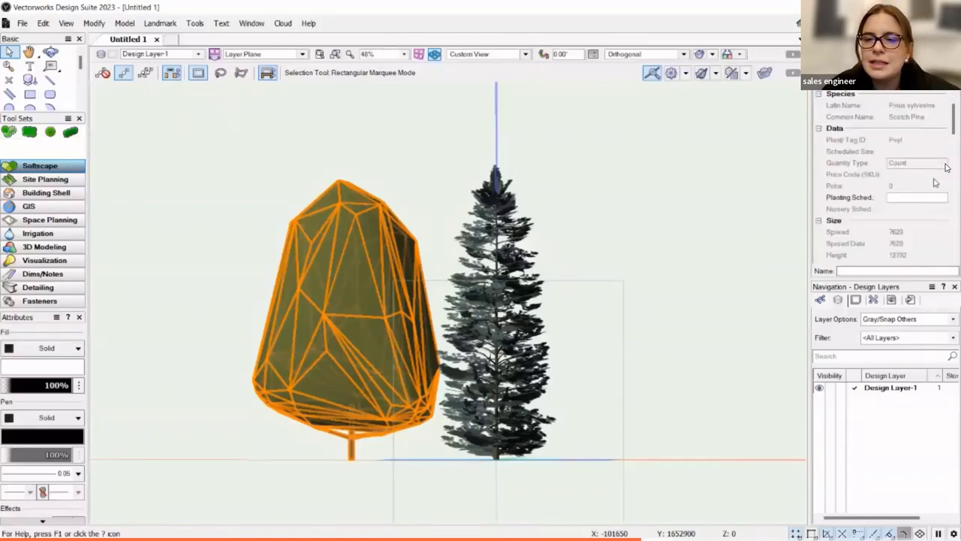
scroll(946, 168, down, 6)
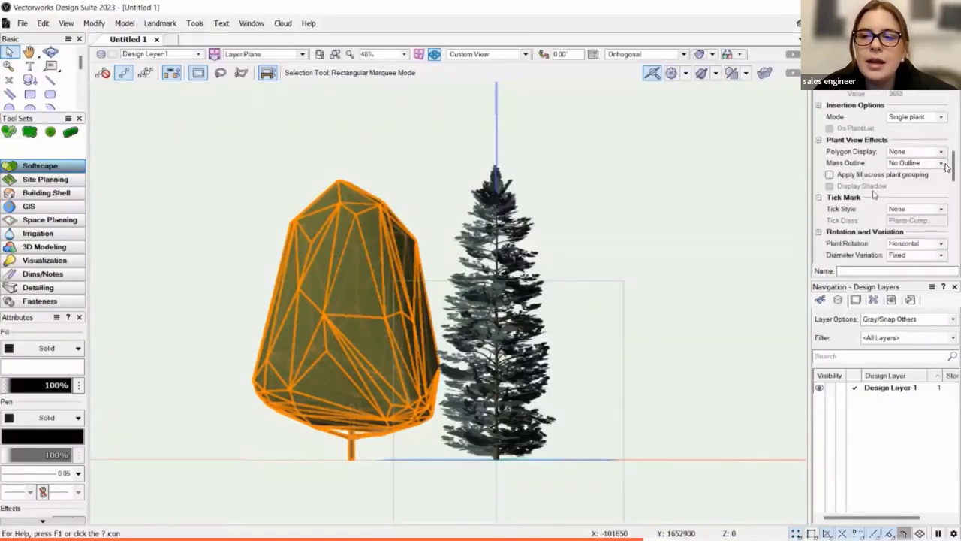
scroll(946, 167, down, 5)
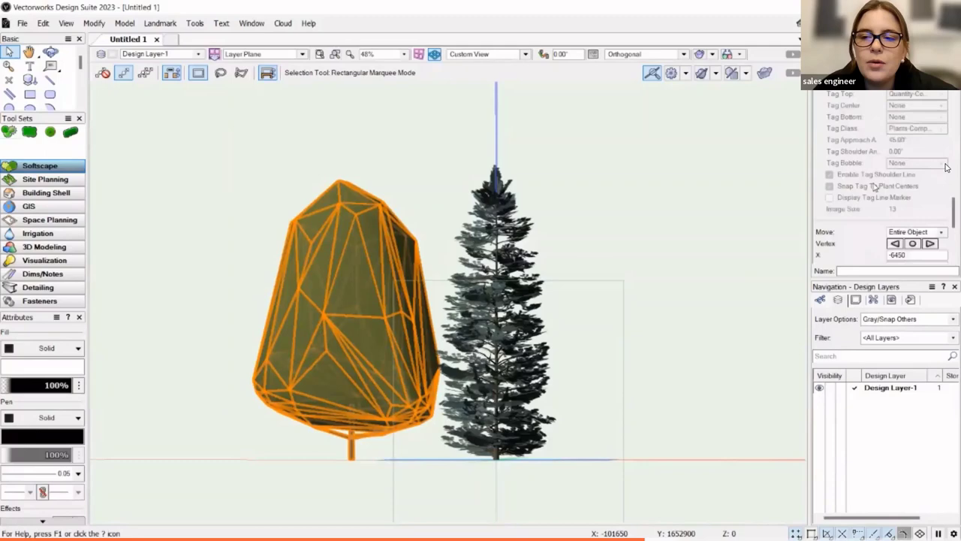
click(668, 372)
click(562, 341)
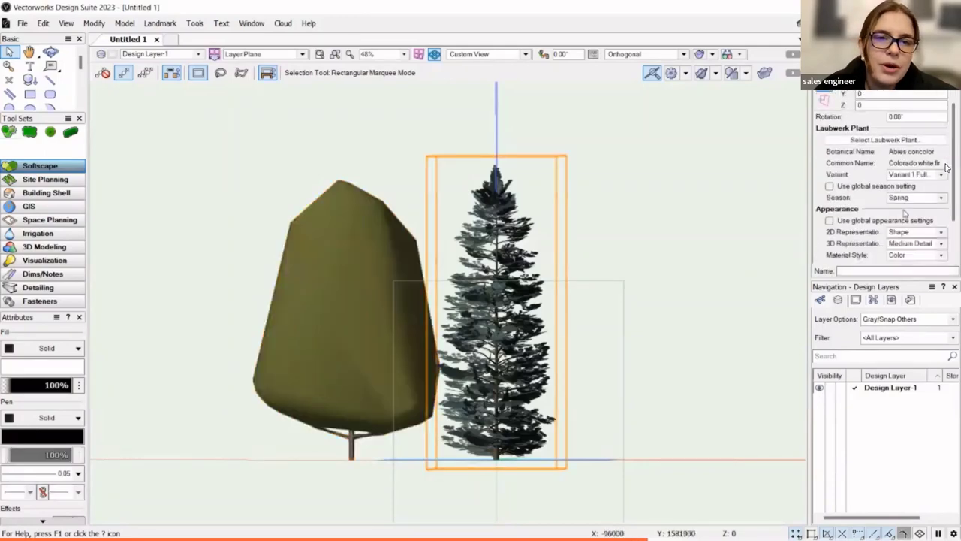
scroll(947, 167, down, 3)
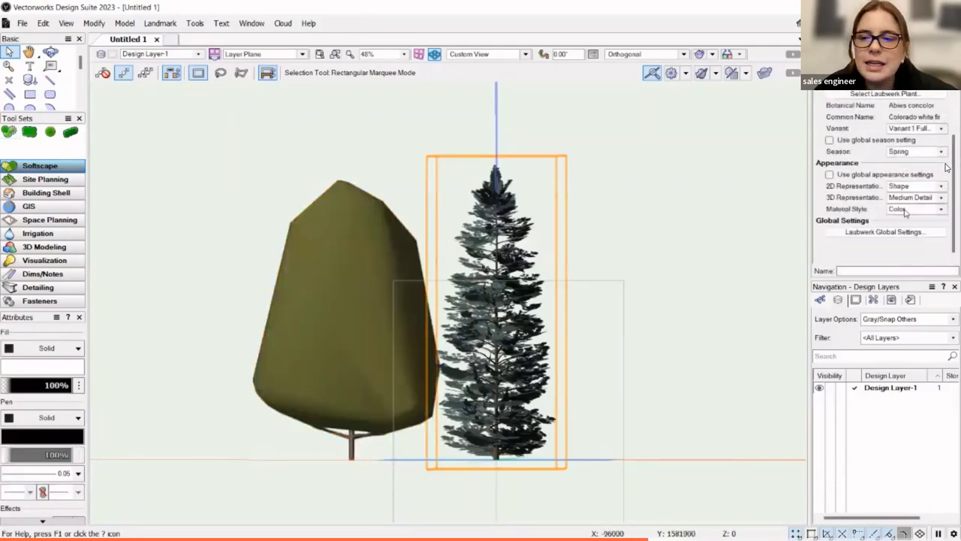
click(262, 267)
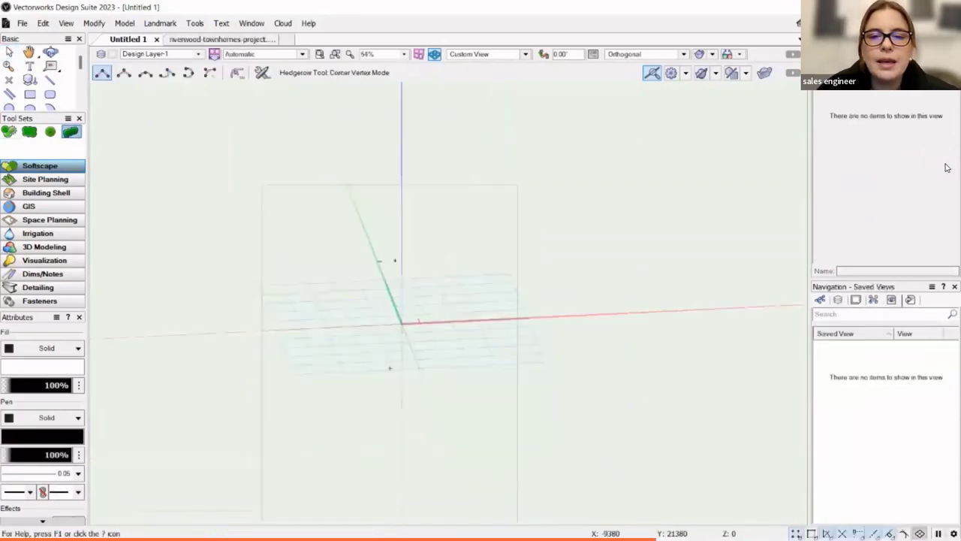
Switch to the Top/Plan view and remove the first three plants from the Hedgerow tool's settings, keeping Buddleia 'Purple Haze'
click(474, 54)
click(474, 67)
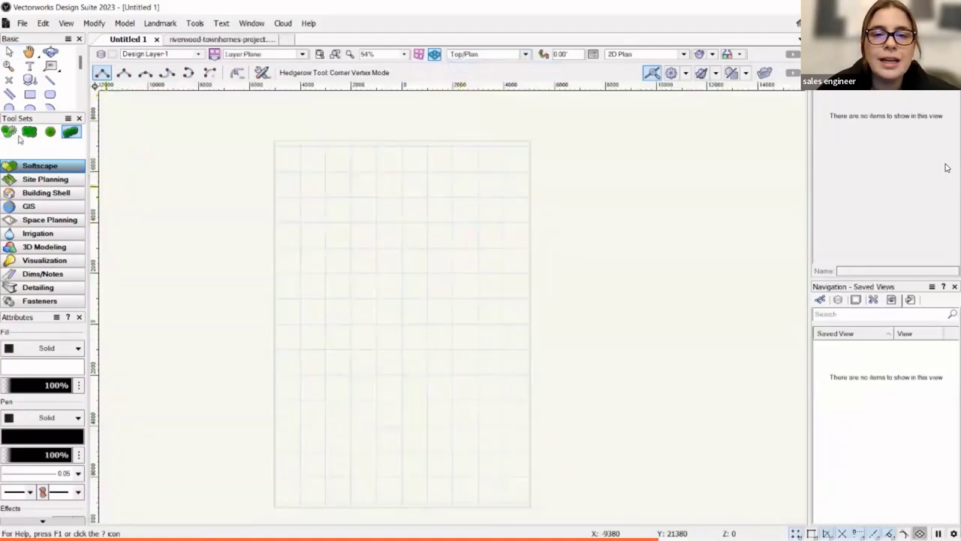
click(262, 72)
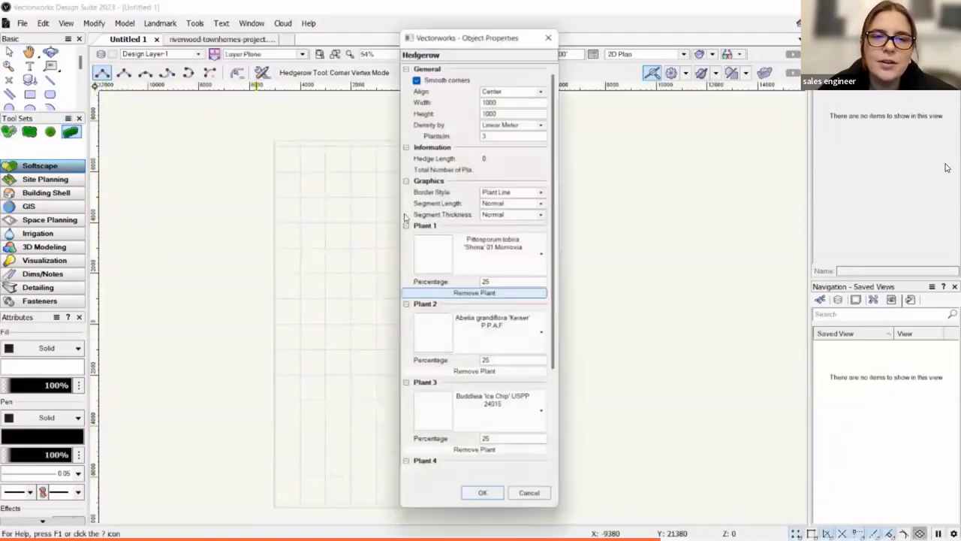
click(474, 293)
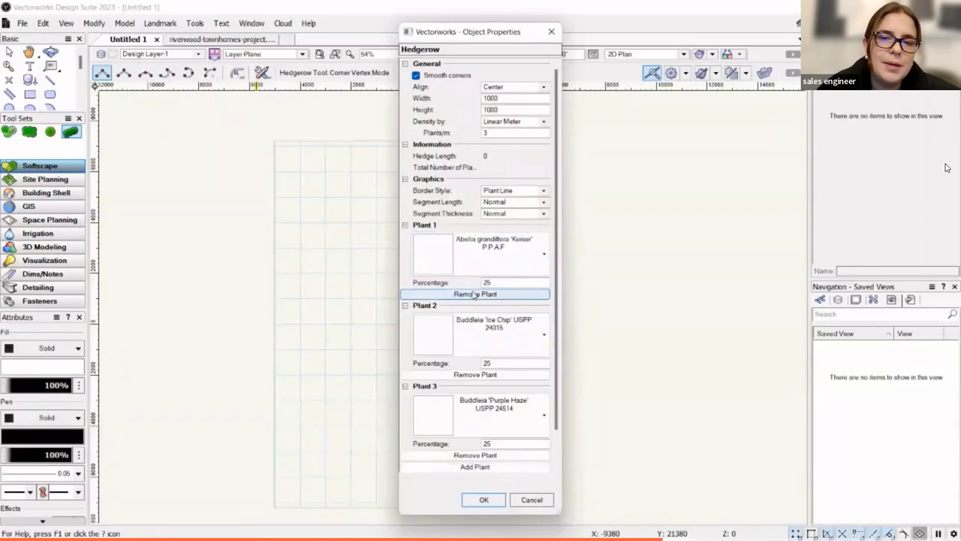
click(475, 293)
click(476, 294)
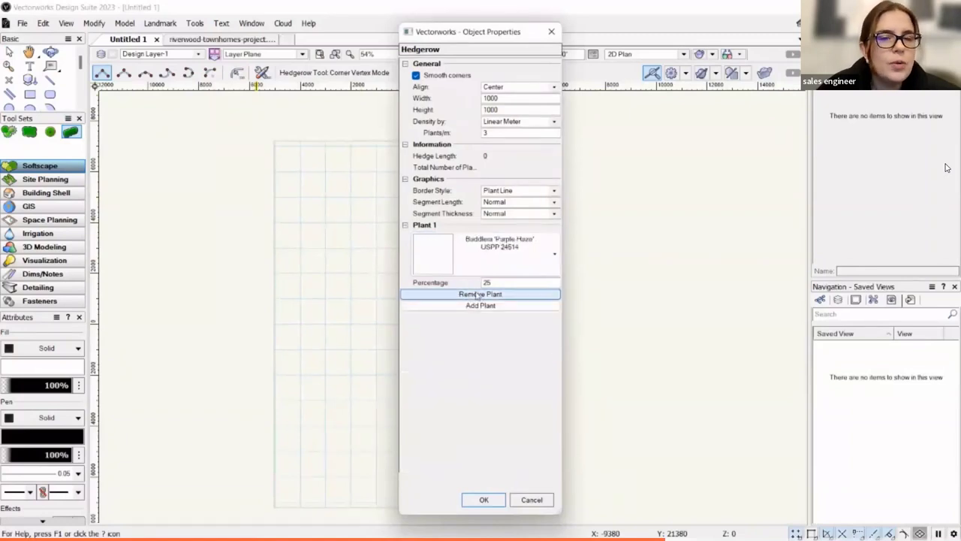
Replace the hedgerow's remaining plant with Hedge 03 from the Shrubs - Hedges library
click(537, 255)
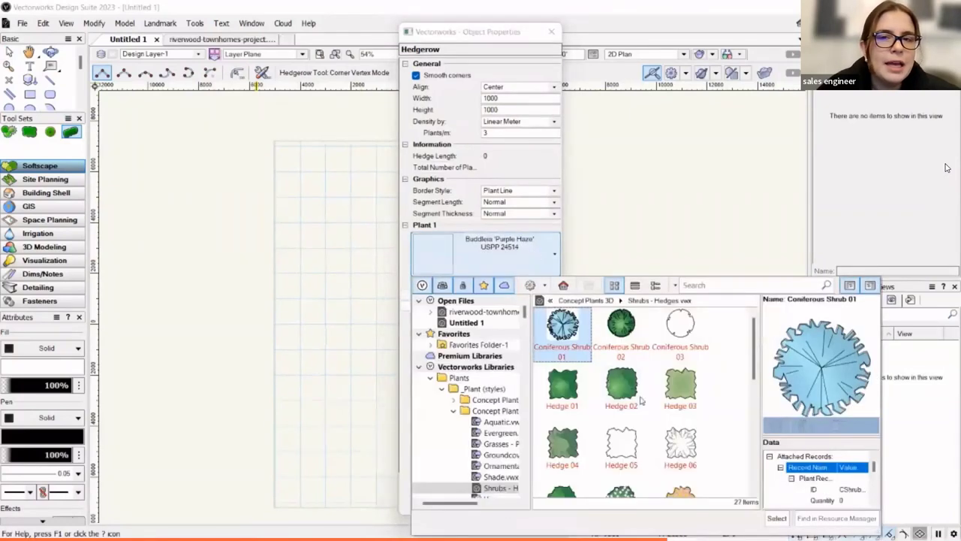
double_click(635, 390)
click(509, 272)
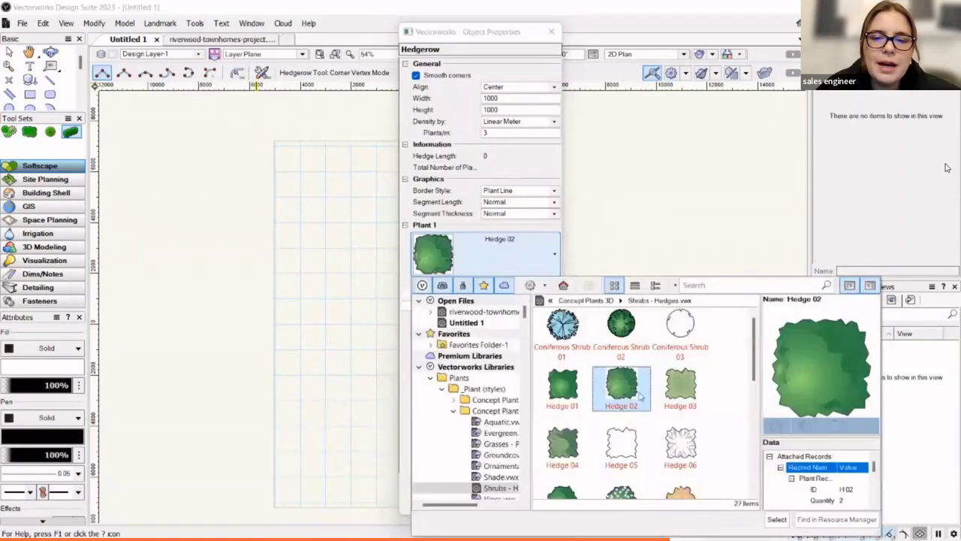
double_click(668, 395)
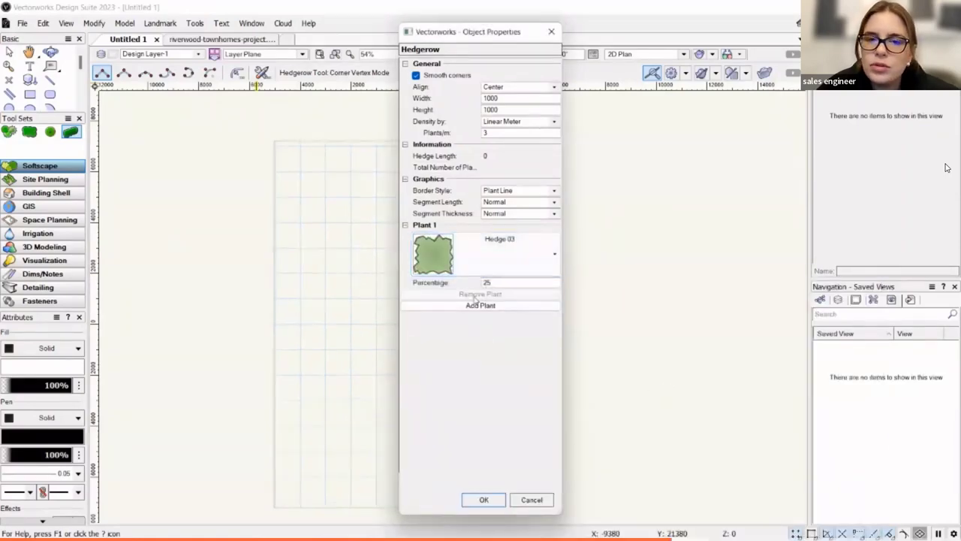
Add a second plant to the hedgerow and assign it the Hedge 04 style
click(475, 303)
click(469, 342)
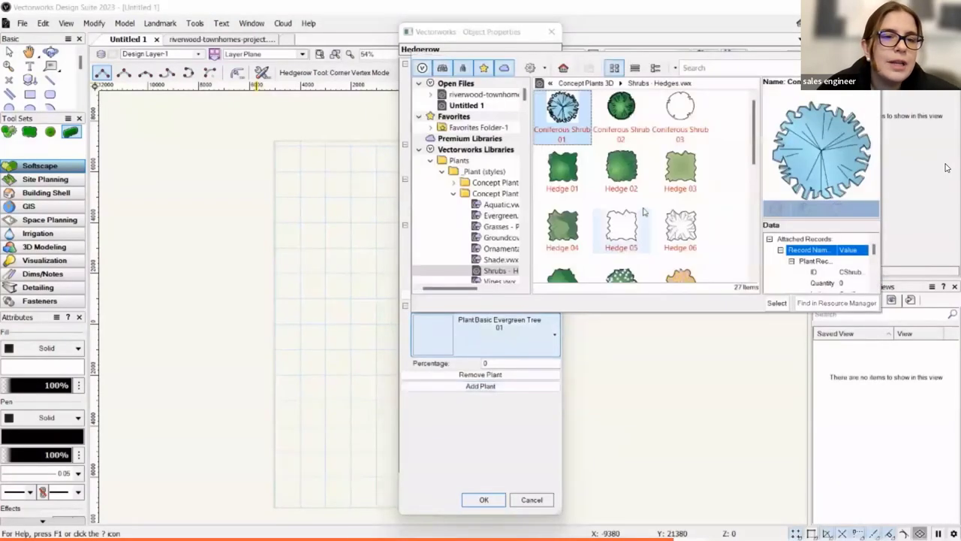
click(562, 227)
click(946, 168)
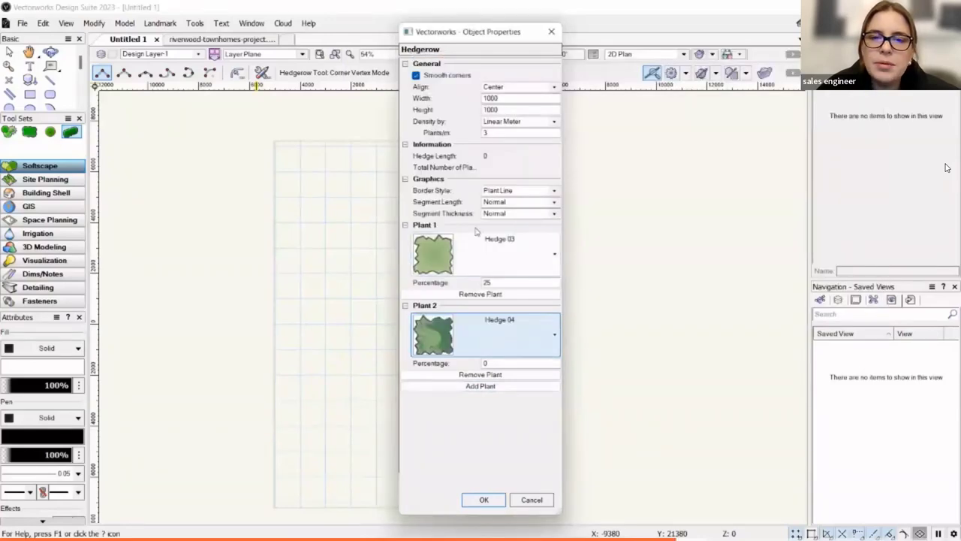
Set the percentage of both Hedge 03 and Hedge 04 to 50
click(471, 285)
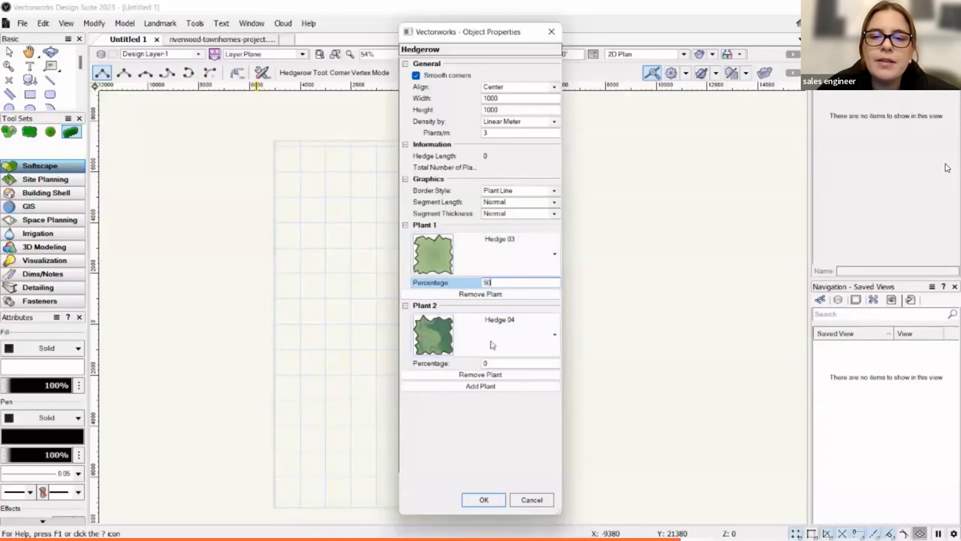
click(480, 364)
text(50)
key(Return)
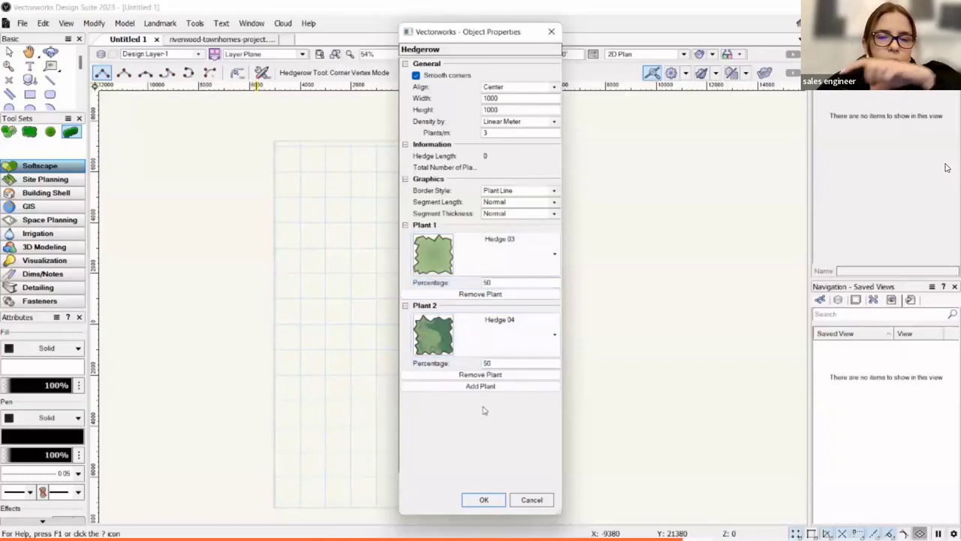
Review the Hedgerow tool's density and size settings, then set its alignment to Left and accept the settings
click(492, 135)
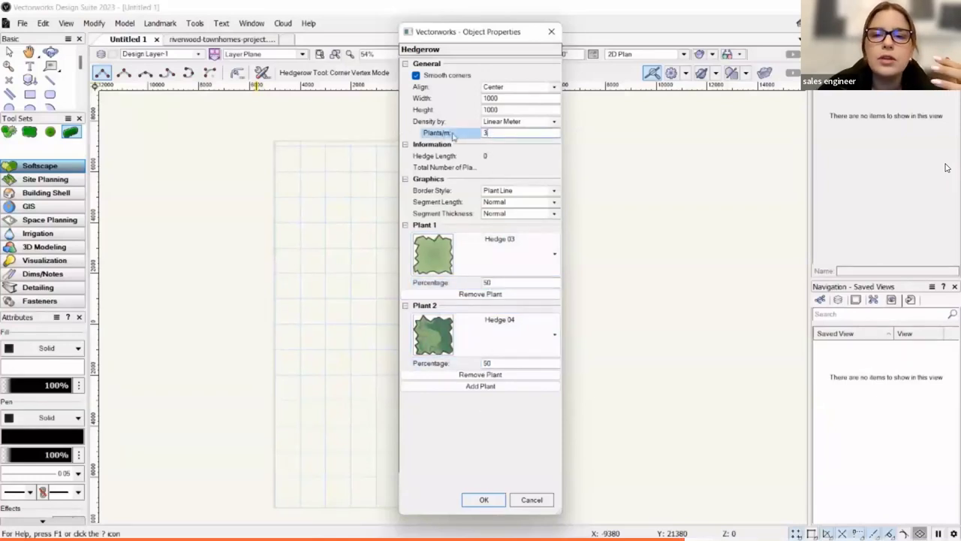
click(509, 123)
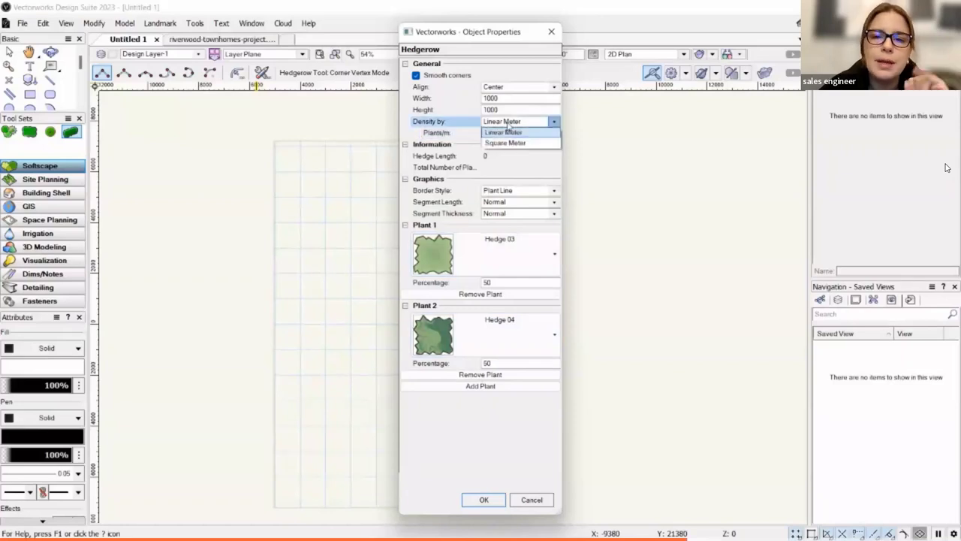
click(508, 123)
click(501, 98)
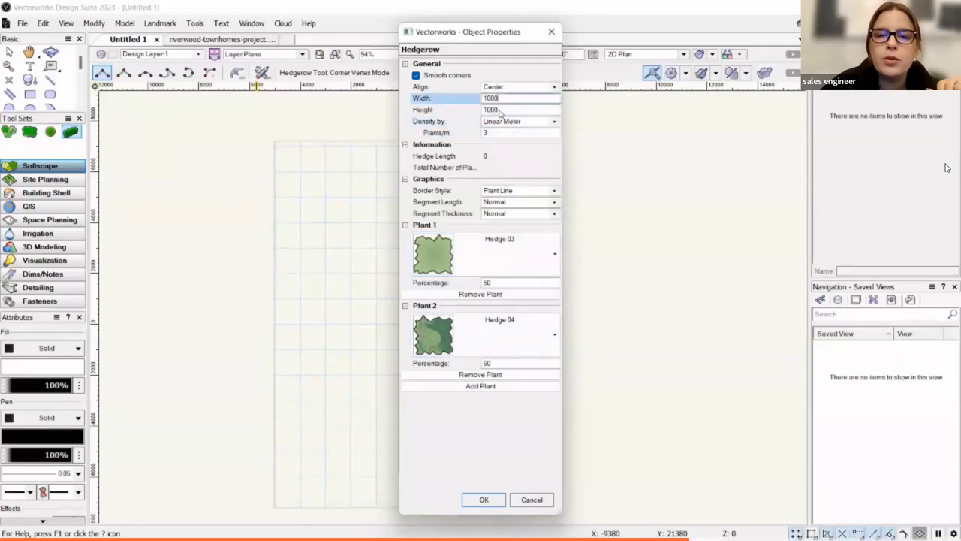
key(Tab)
click(516, 89)
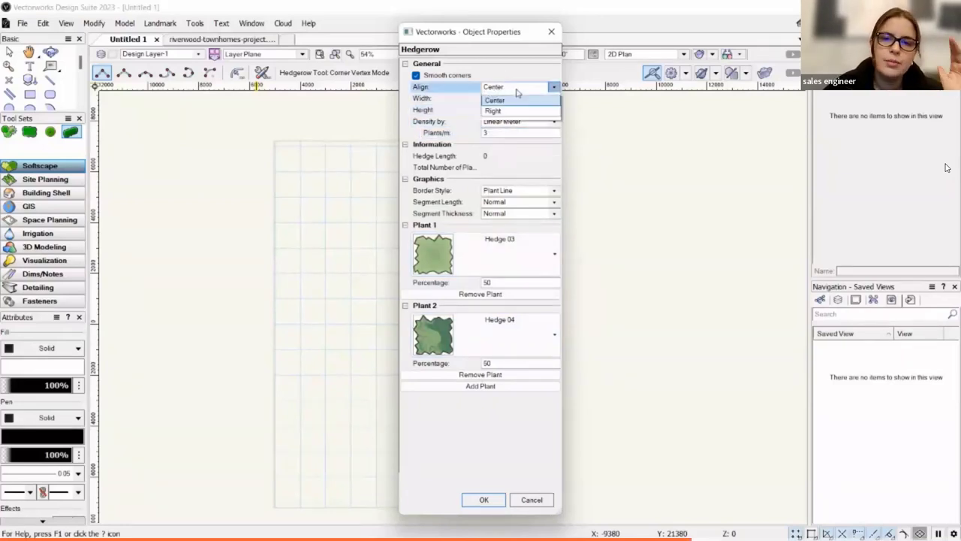
click(501, 98)
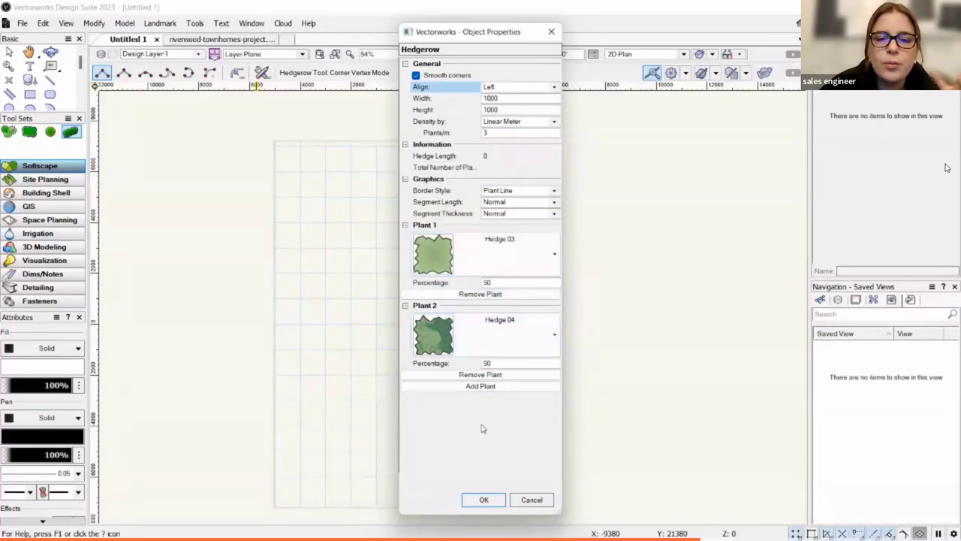
click(484, 499)
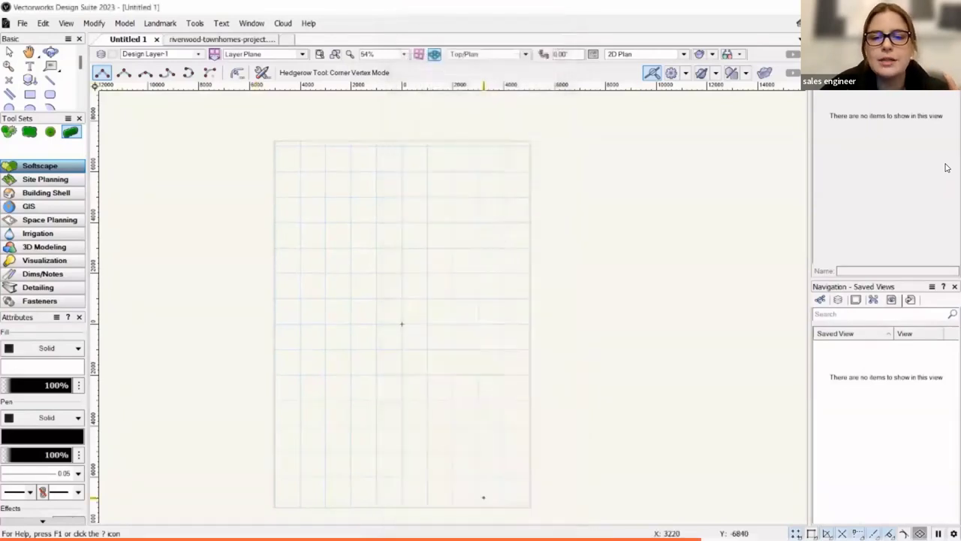
Draw an S-shaped hedgerow about 11833 mm long across the page, using Point on Arc mode for its curves
click(304, 381)
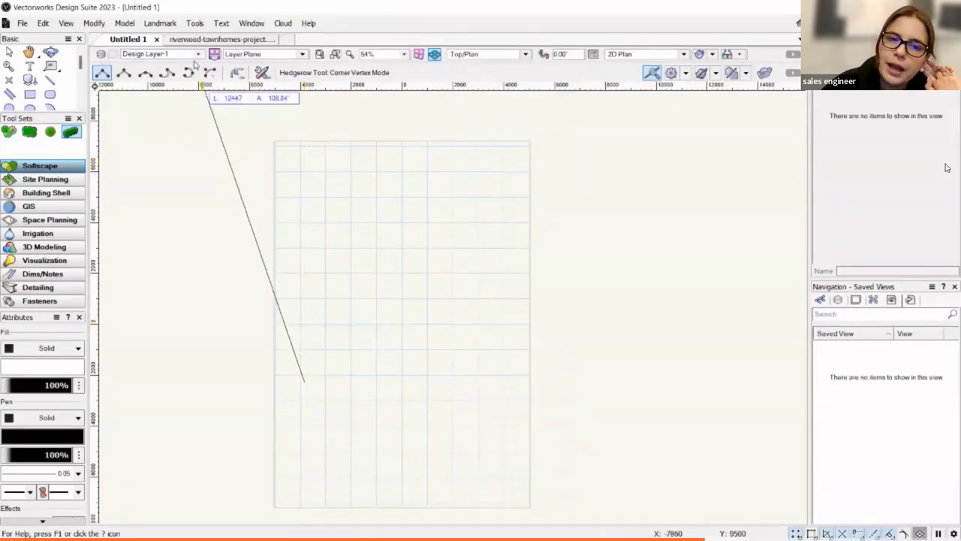
click(189, 72)
click(302, 287)
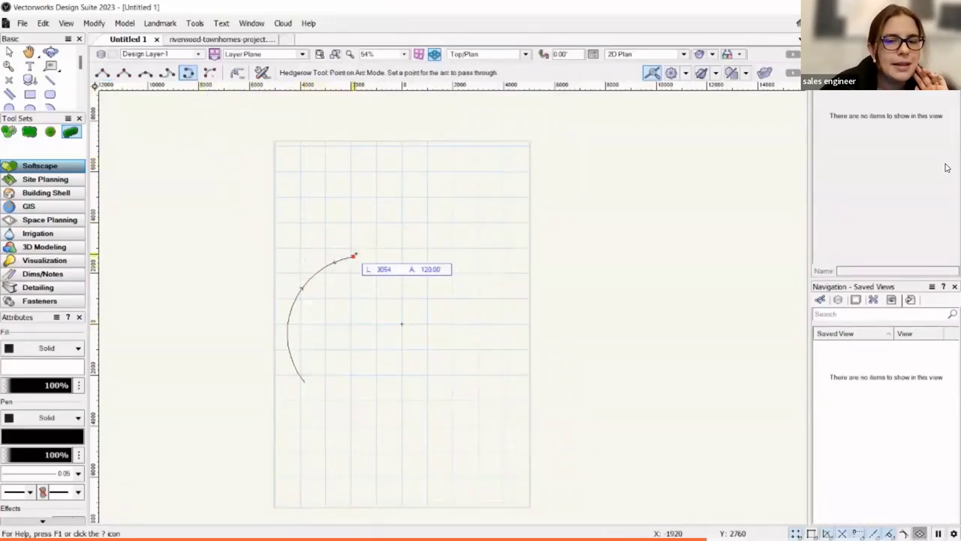
click(355, 256)
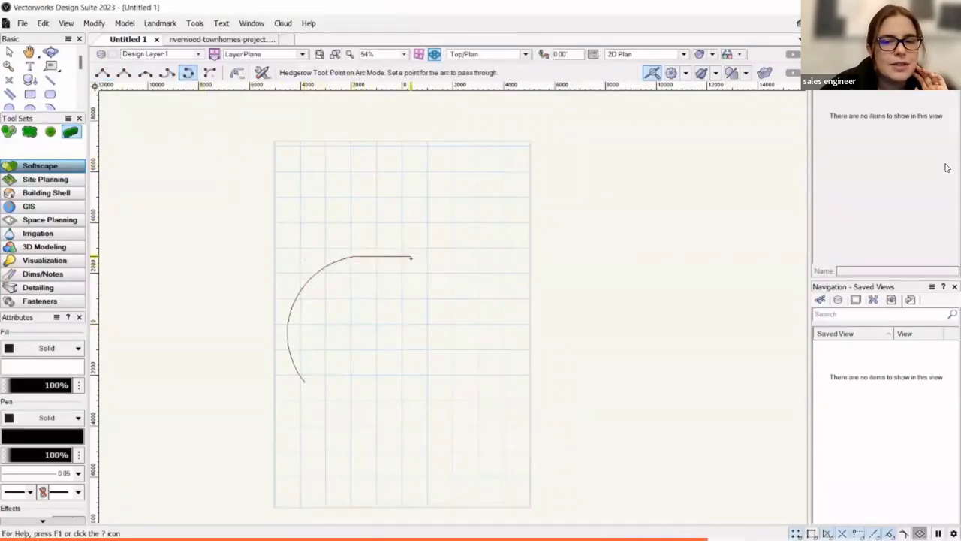
double_click(454, 198)
scroll(425, 207, up, 4)
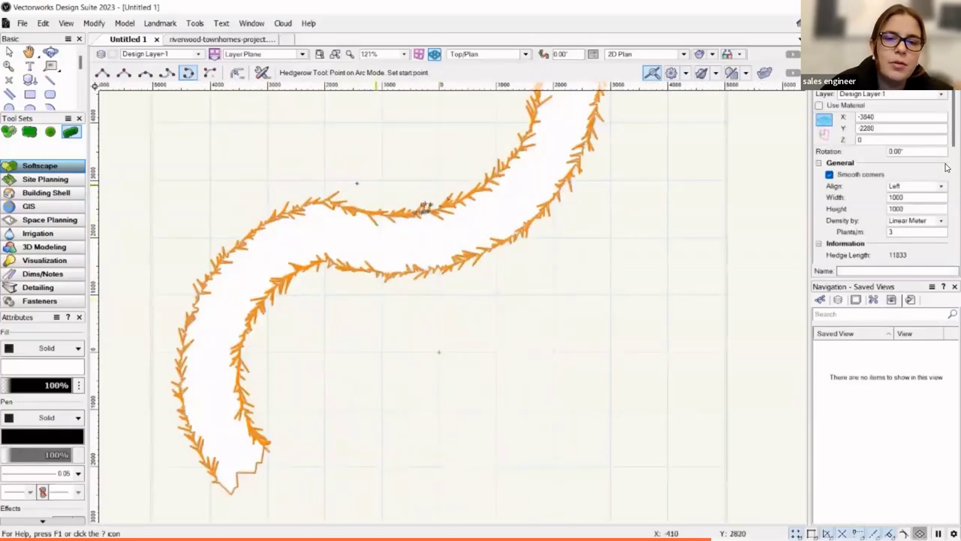
scroll(390, 337, down, 2)
Select the drawn hedgerow and examine its length, plant count, border graphics and plant mix in its properties
click(9, 51)
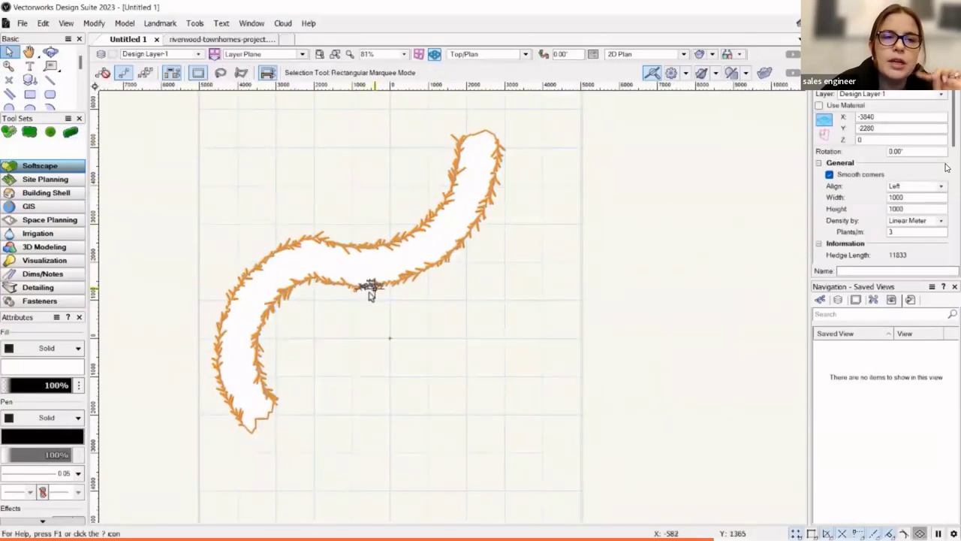
click(431, 365)
scroll(431, 365, down, 3)
click(374, 323)
scroll(895, 169, down, 5)
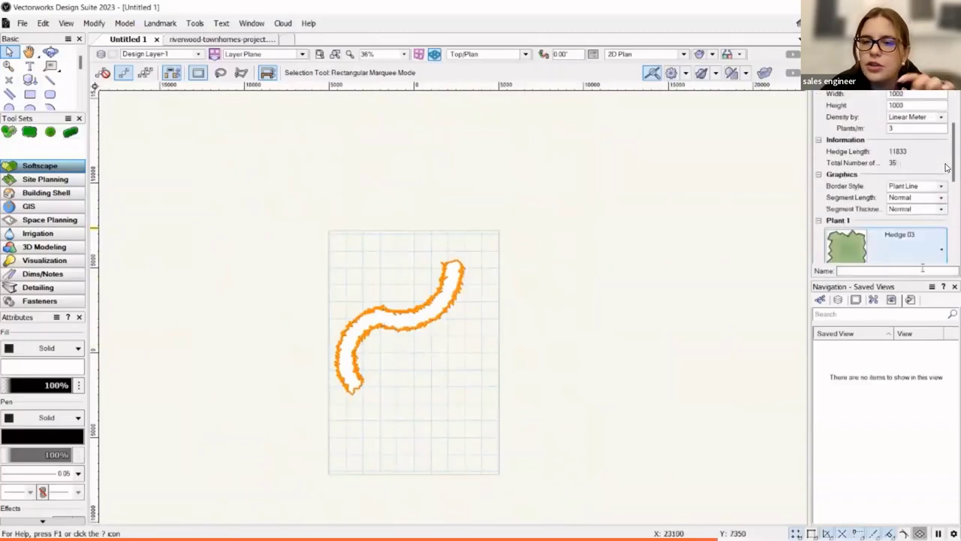
scroll(909, 188, down, 5)
scroll(919, 214, down, 2)
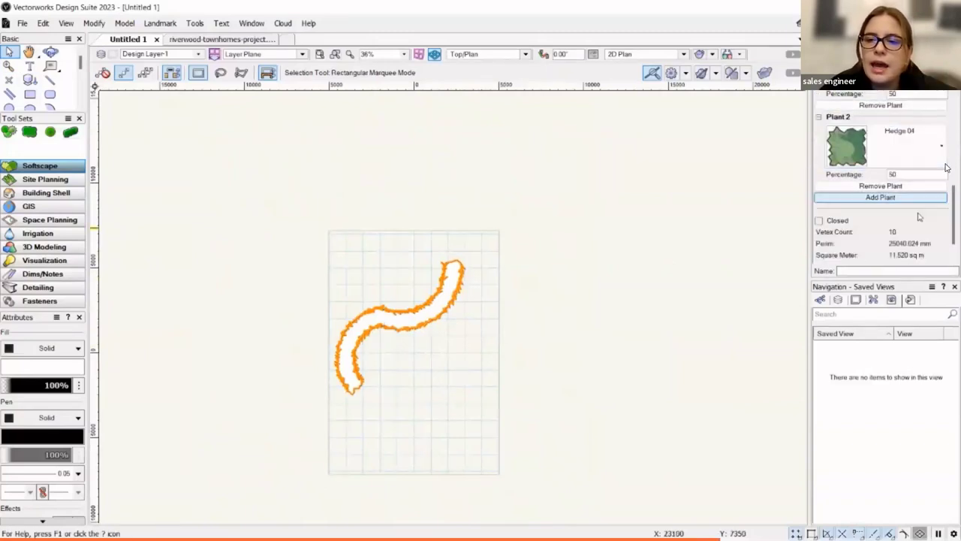
scroll(931, 230, up, 12)
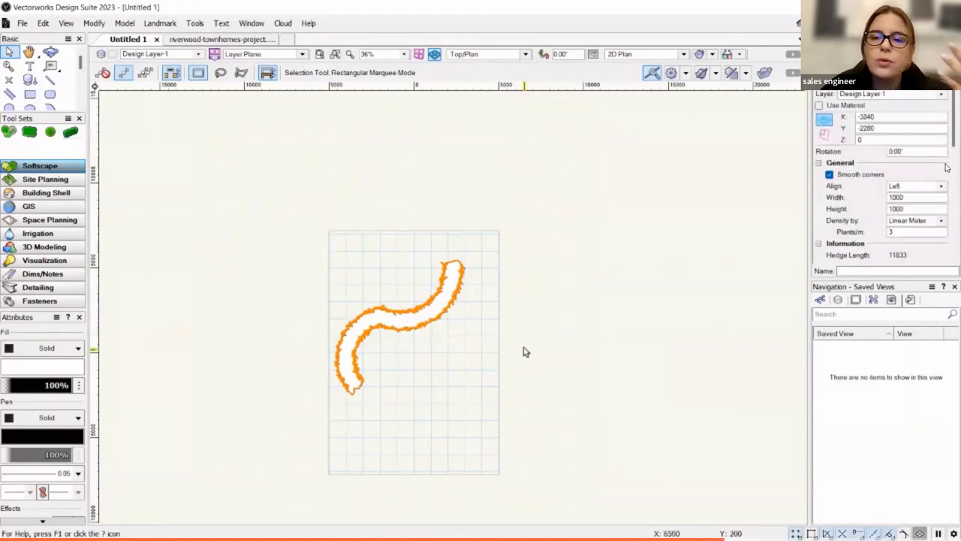
Orbit the hedgerow into a custom 3D view and change the render mode to a shaded display
shift+middle_drag(523, 350, 392, 326)
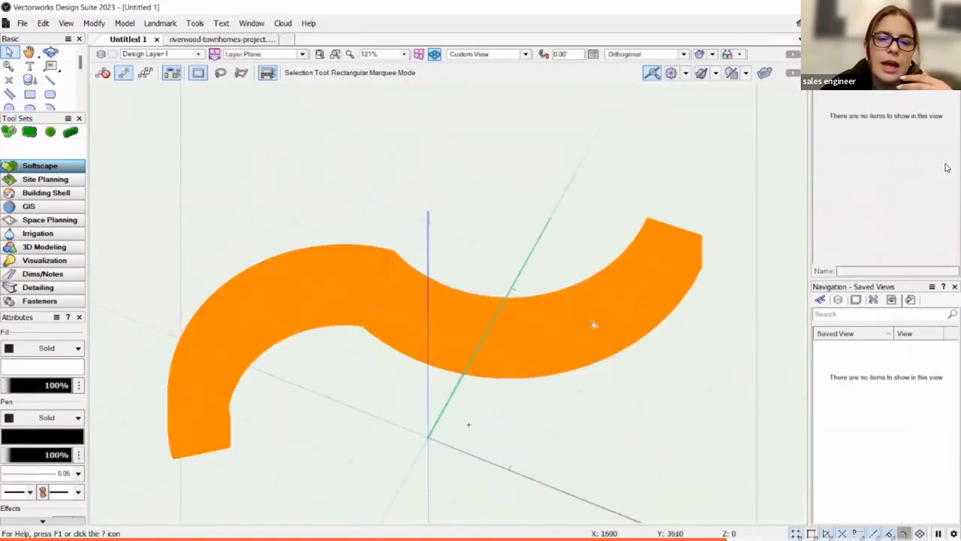
click(711, 54)
click(713, 86)
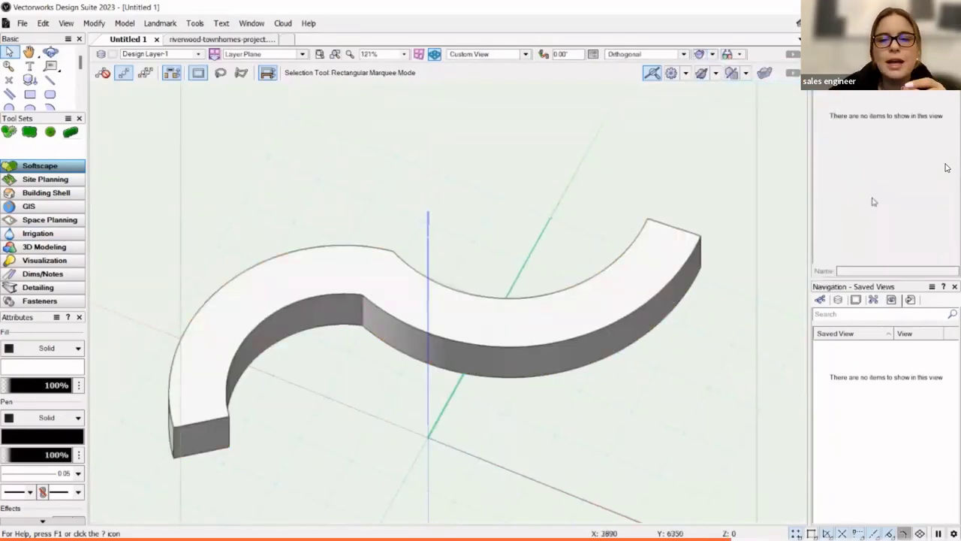
Select the hedgerow in 3D and look through its properties for options that control its appearance
click(634, 315)
scroll(941, 214, down, 2)
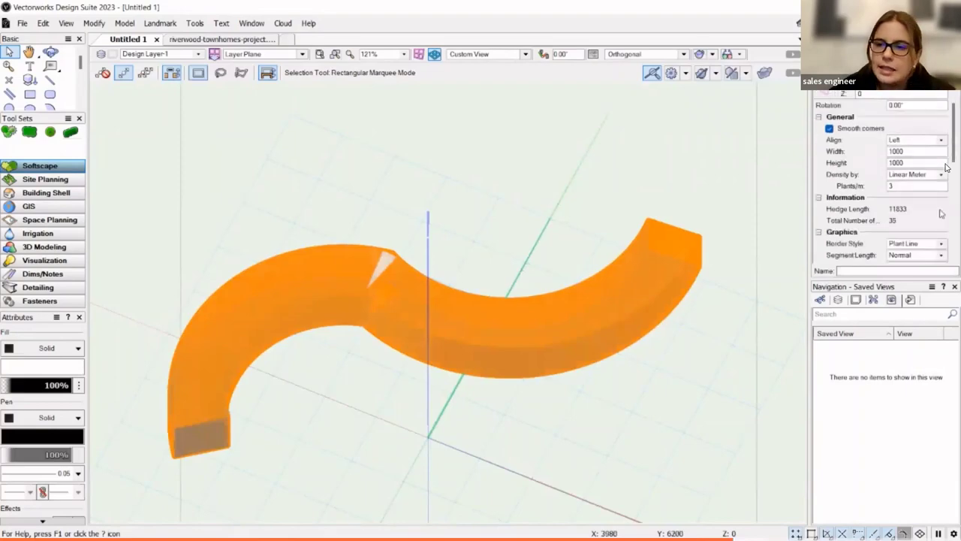
scroll(945, 167, down, 5)
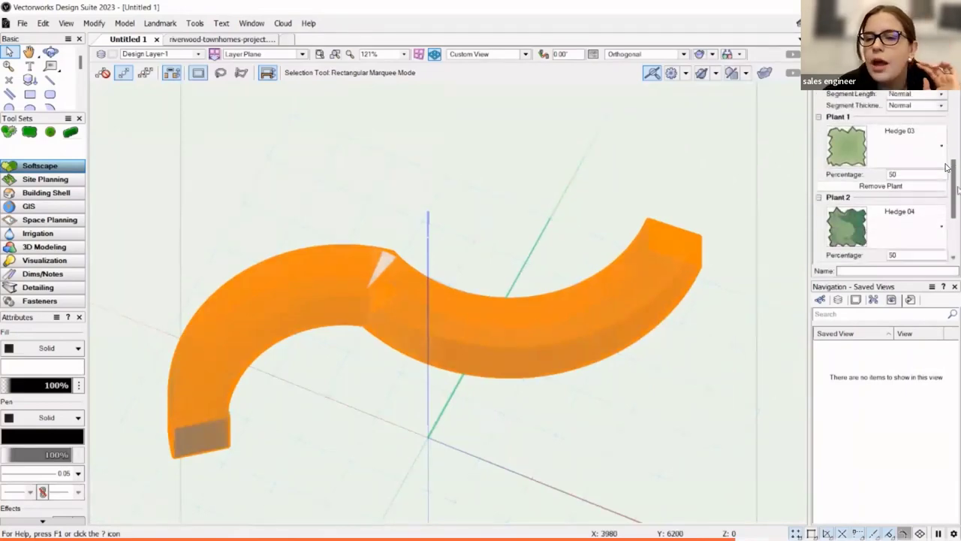
scroll(945, 166, up, 4)
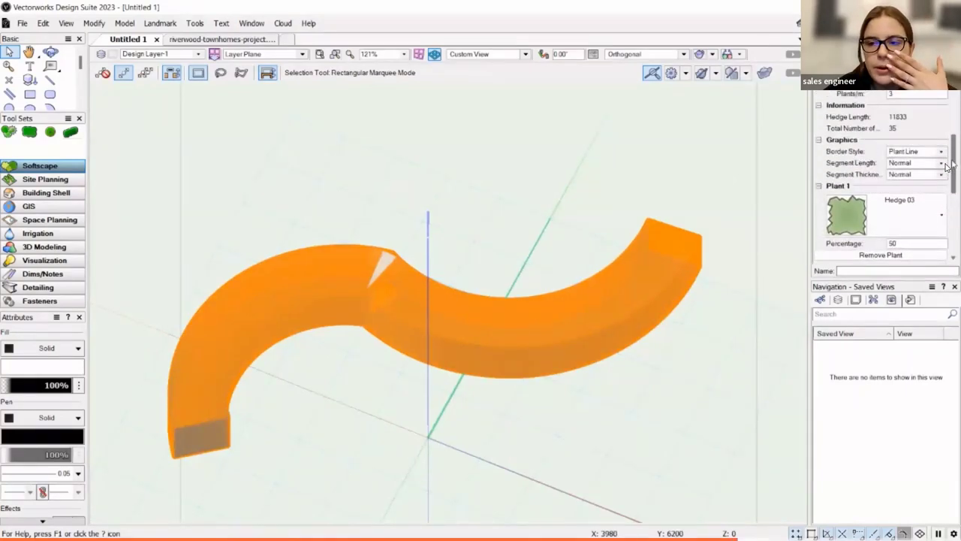
scroll(945, 166, up, 3)
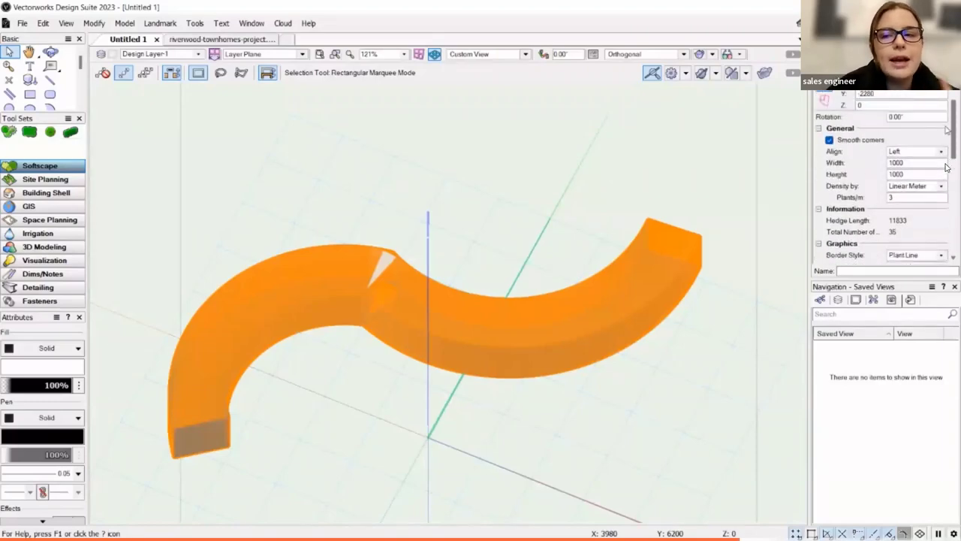
scroll(946, 167, down, 3)
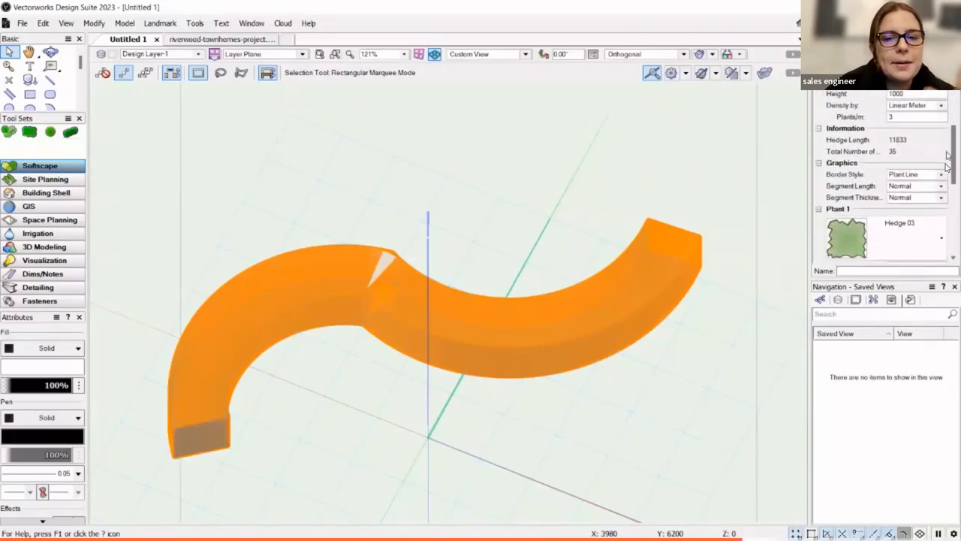
scroll(945, 167, down, 8)
scroll(945, 166, up, 10)
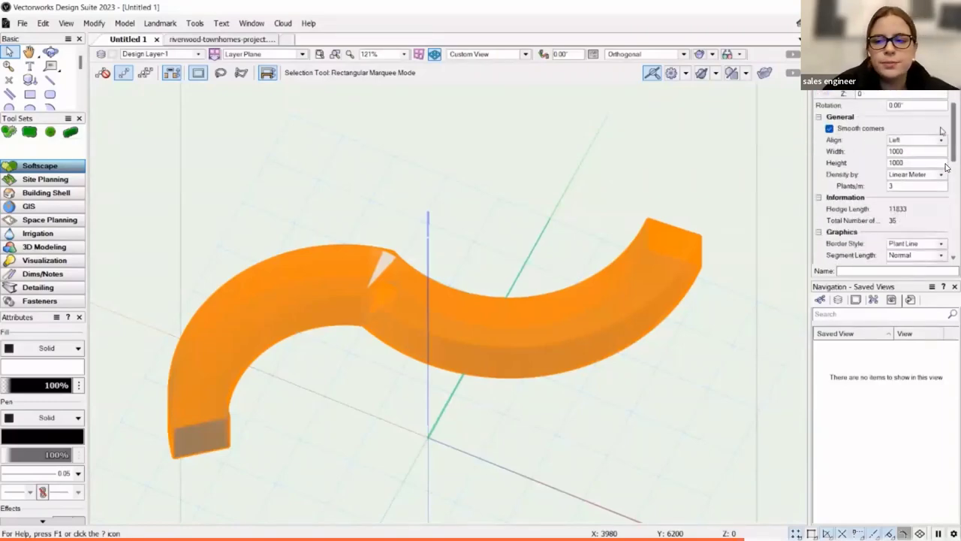
scroll(945, 166, up, 2)
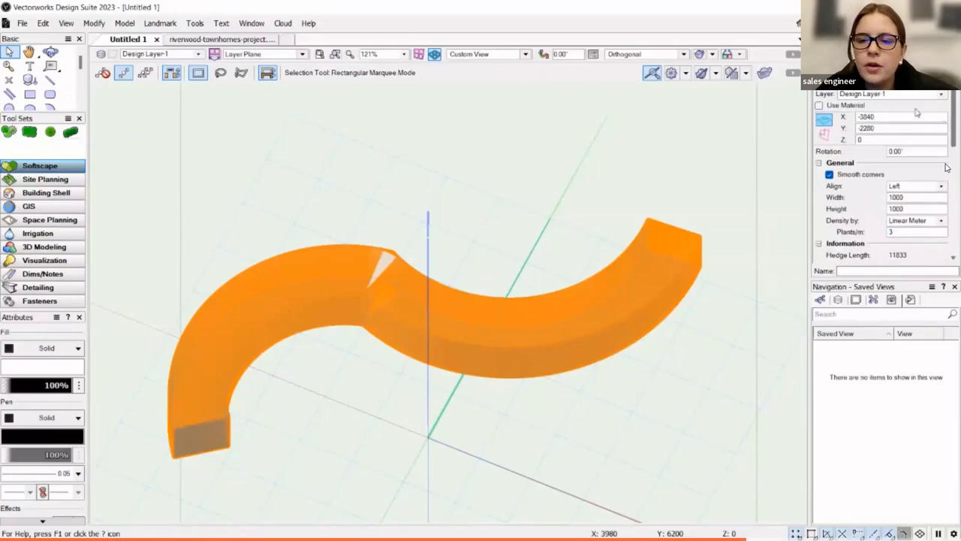
Enable Use Material for the hedgerow and search the material libraries for "plant"
click(819, 106)
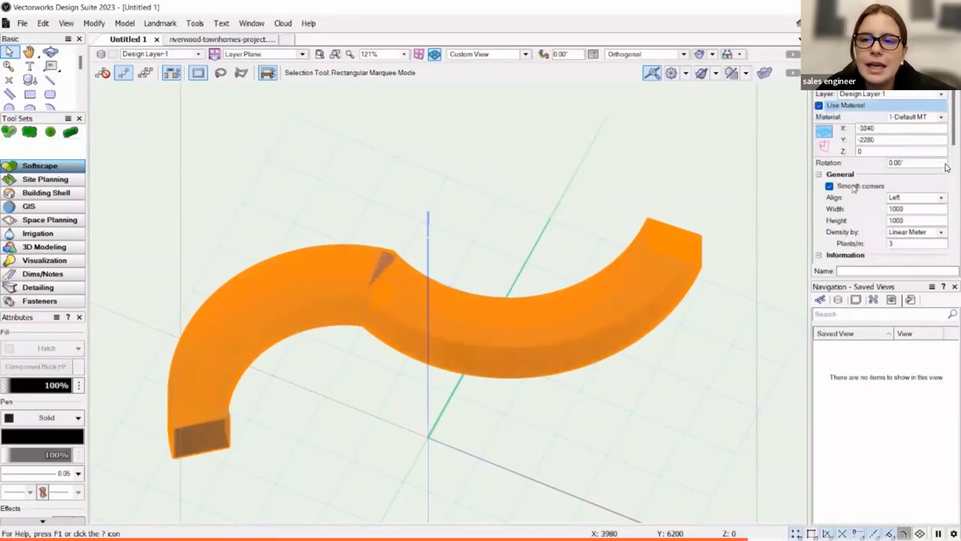
click(909, 118)
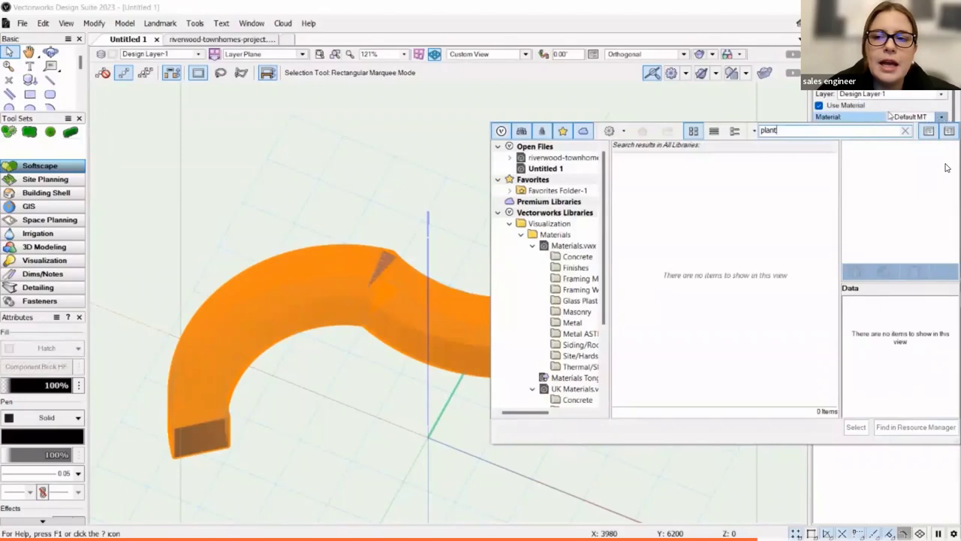
key(Escape)
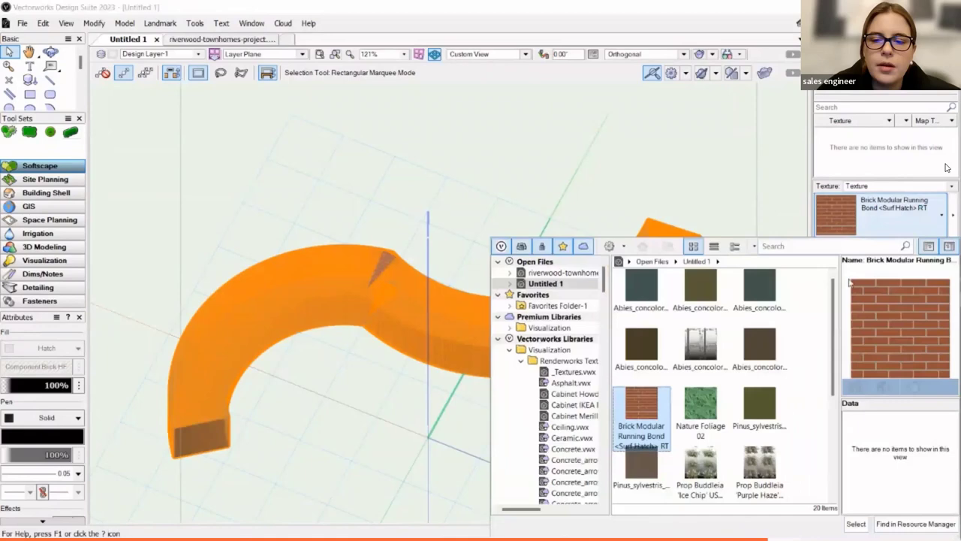
Apply the Nature Foliage 02 texture to the hedgerow and inspect the textured hedge in 3D
double_click(701, 409)
scroll(523, 168, down, 2)
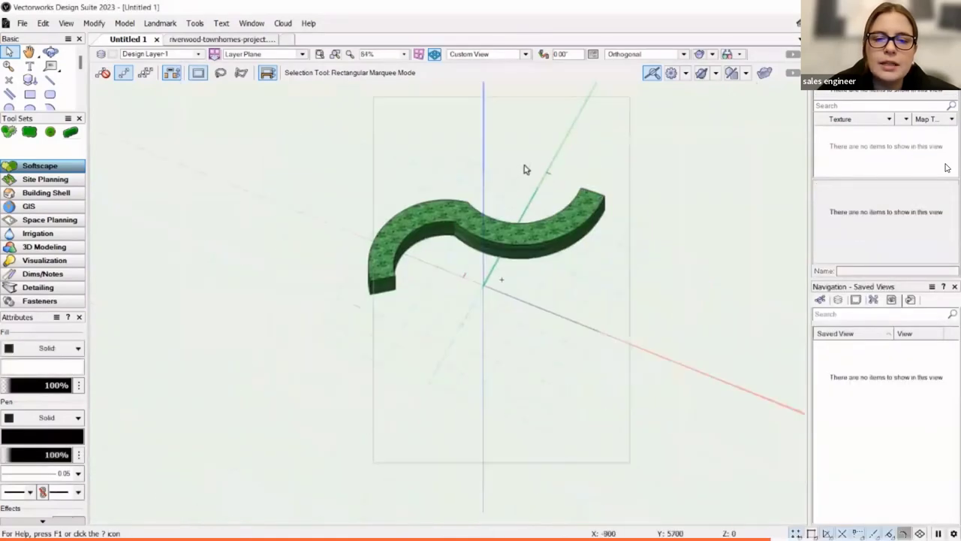
scroll(506, 199, up, 4)
scroll(703, 264, down, 4)
mouse_move(439, 323)
ctrl+middle_down()
mouse_move(617, 280)
mouse_move(429, 249)
mouse_move(427, 313)
ctrl+middle_up()
scroll(434, 295, down, 4)
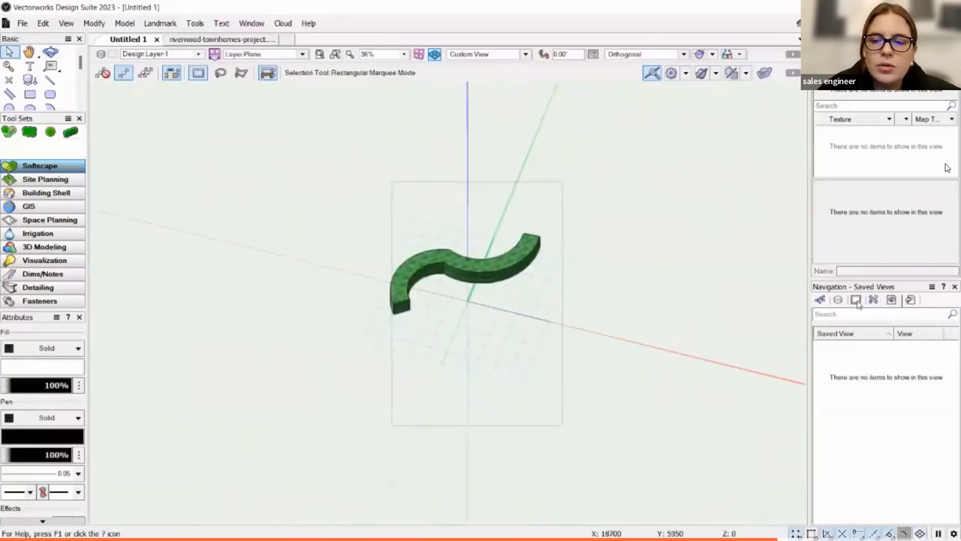
Create the preformatted report Hedgerow Schedule by Instance (Metric), filtering the schedules by "hedge"
click(160, 24)
mouse_move(195, 24)
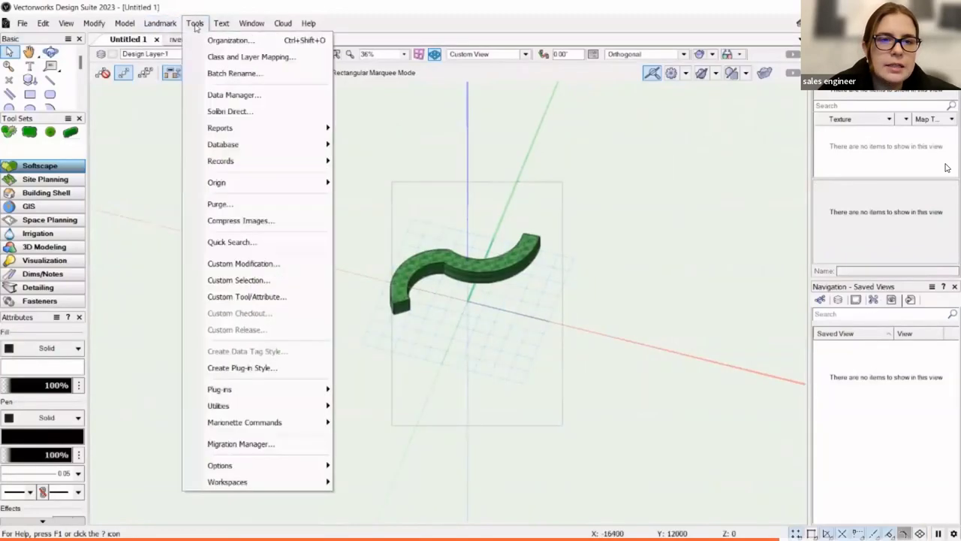
mouse_move(300, 129)
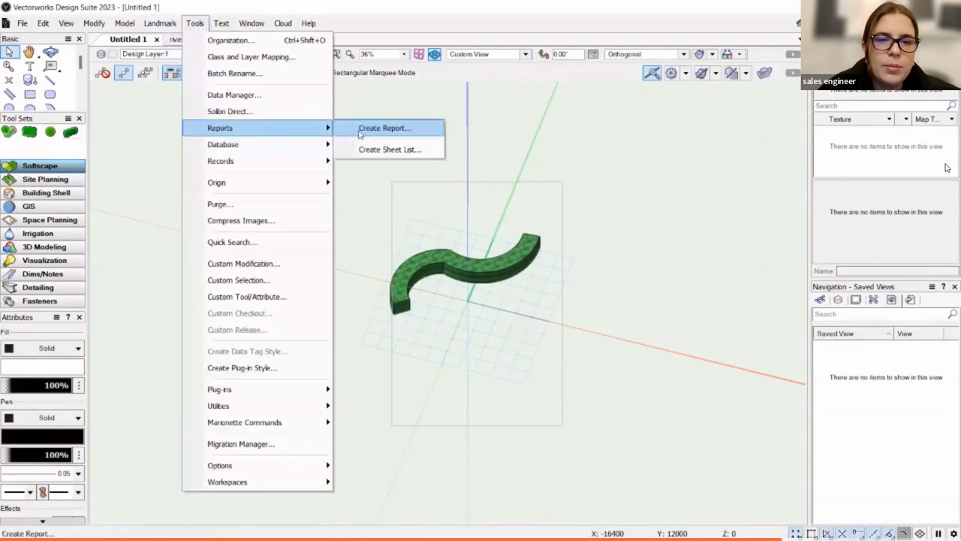
click(361, 129)
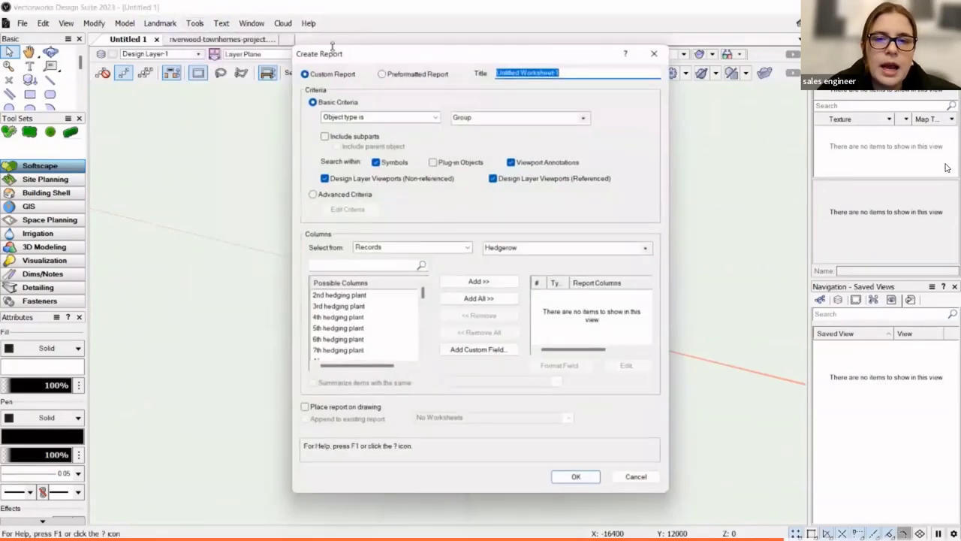
click(412, 73)
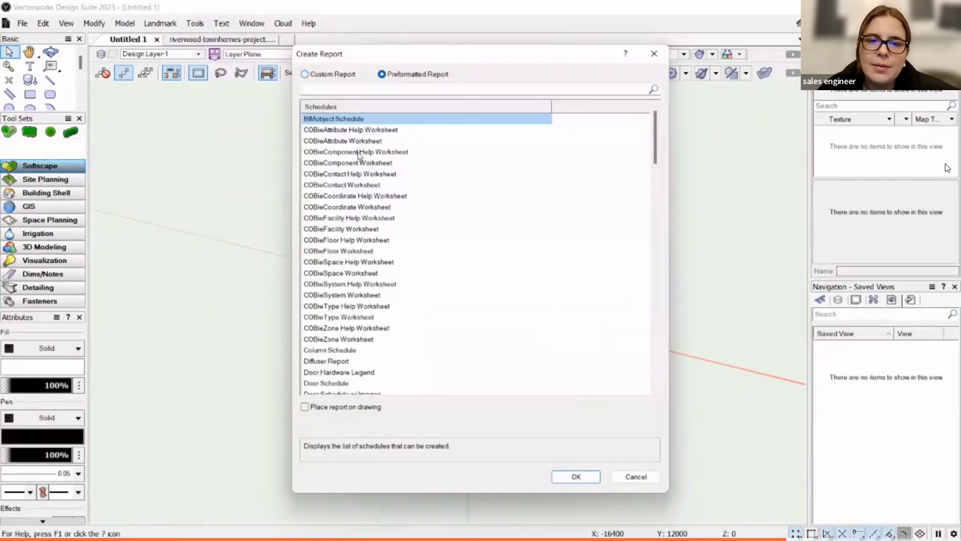
click(337, 90)
text(hed)
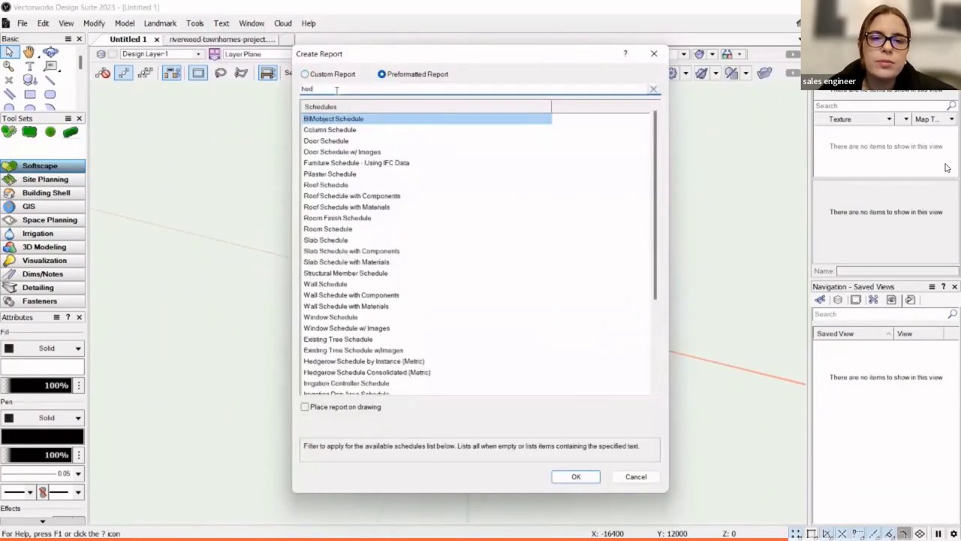
text(ge)
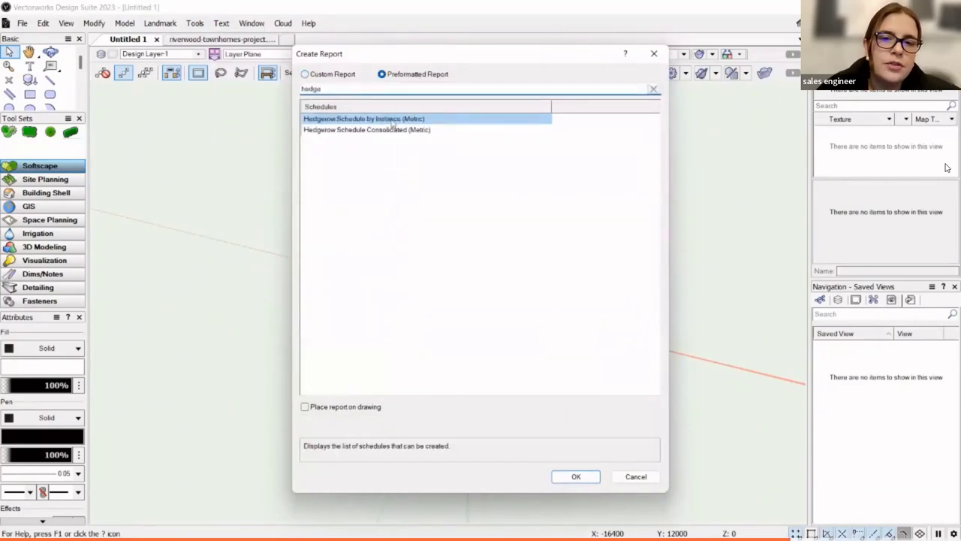
click(575, 476)
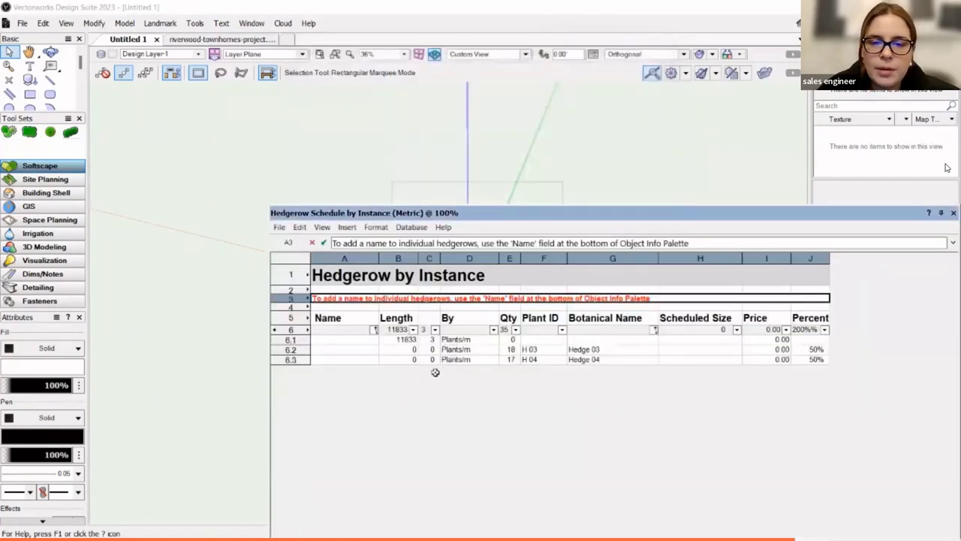
Inspect the length, plants-per-metre and quantity cells in the hedgerow schedule, then reposition and close the worksheet
click(398, 340)
click(428, 340)
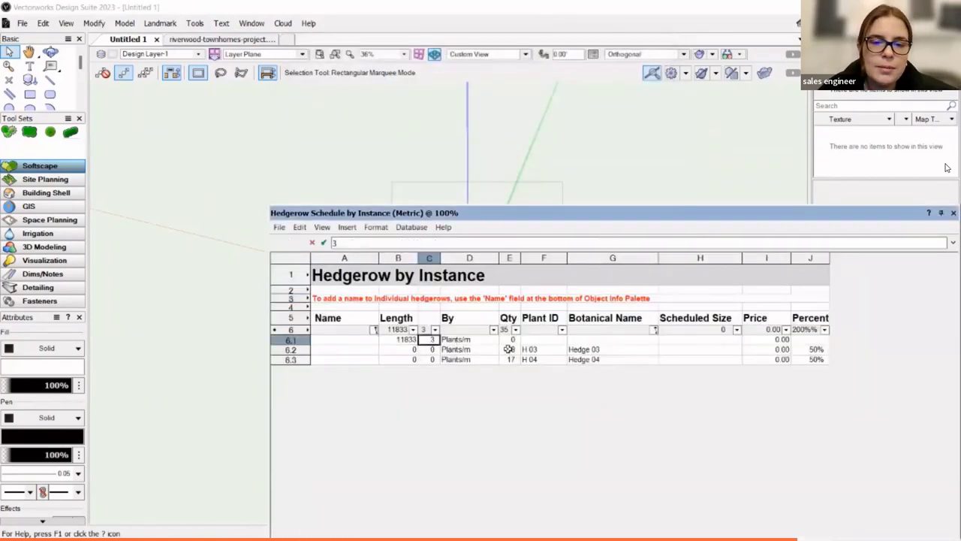
click(508, 349)
click(458, 339)
click(467, 359)
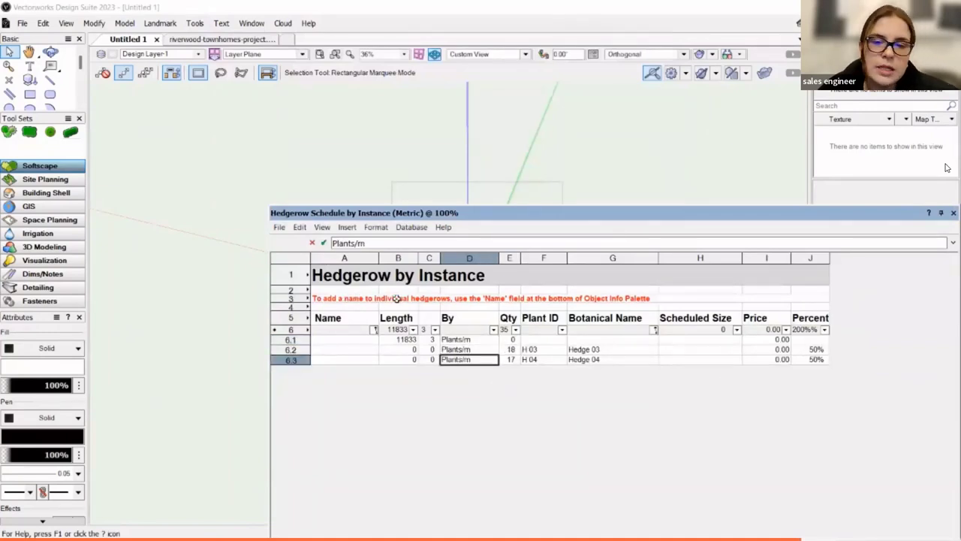
drag(587, 219, 521, 90)
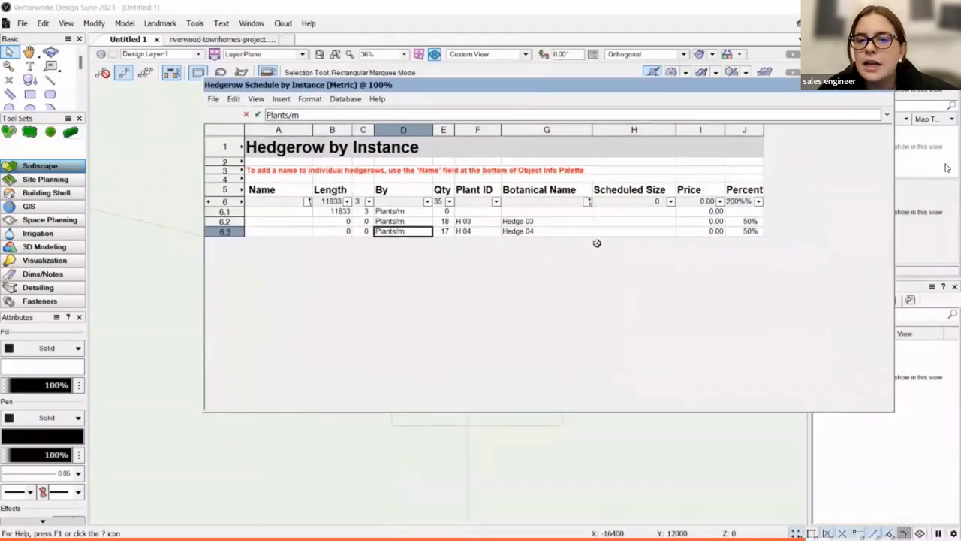
click(885, 91)
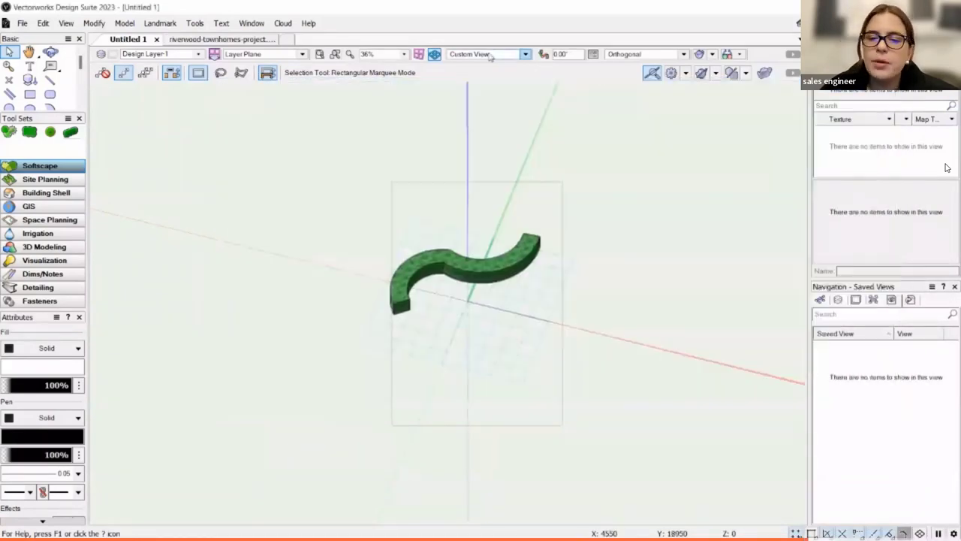
Return to the Top/Plan view and reshape the hedgerow by moving the upper vertex of its lower bend downward
click(488, 54)
click(466, 67)
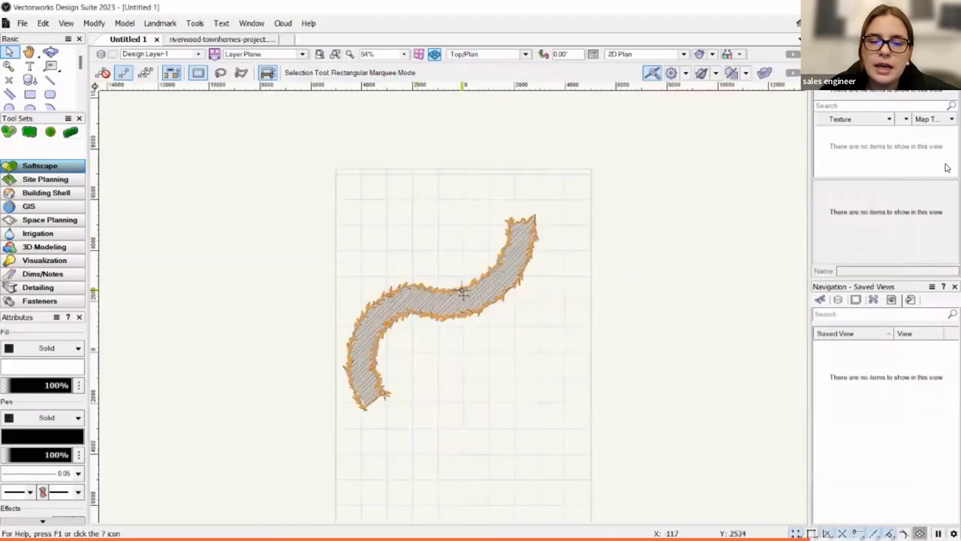
scroll(488, 375, up, 2)
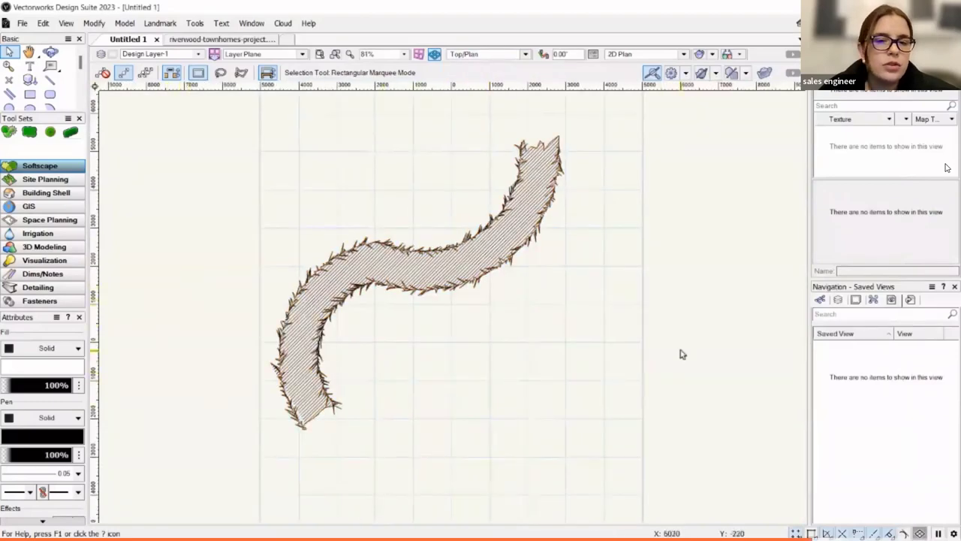
scroll(680, 354, down, 4)
double_click(560, 303)
scroll(576, 344, up, 3)
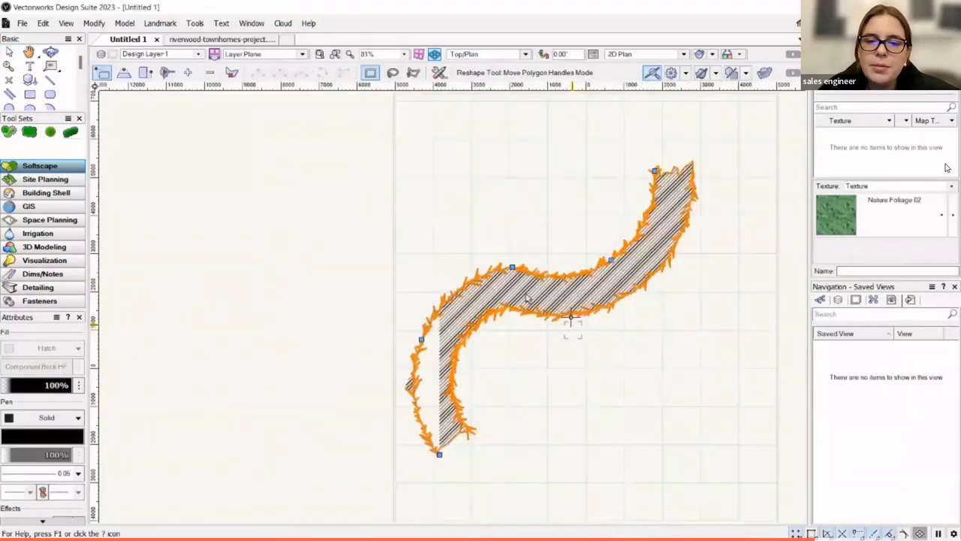
drag(511, 264, 485, 340)
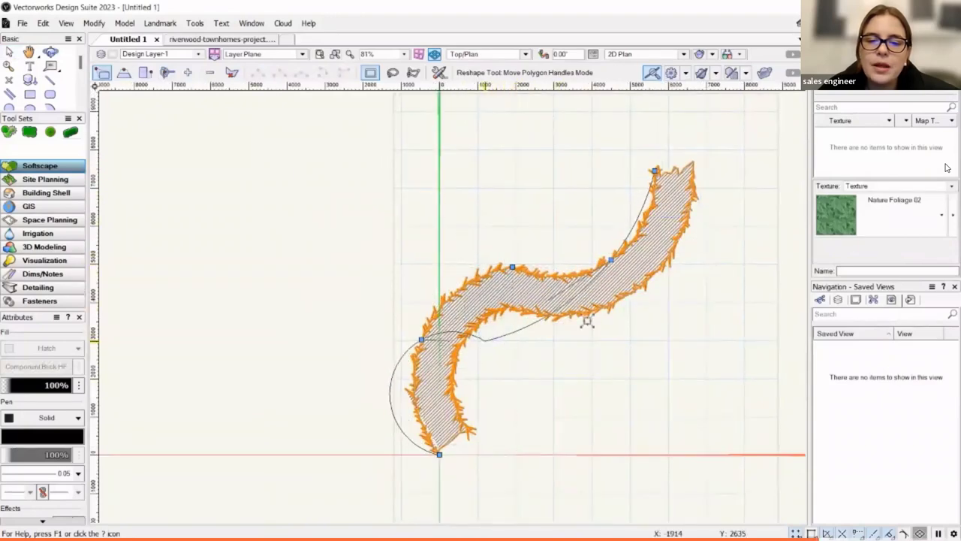
Add a new vertex to the upper stretch of the hedgerow's path and return to moving polygon handles
click(188, 73)
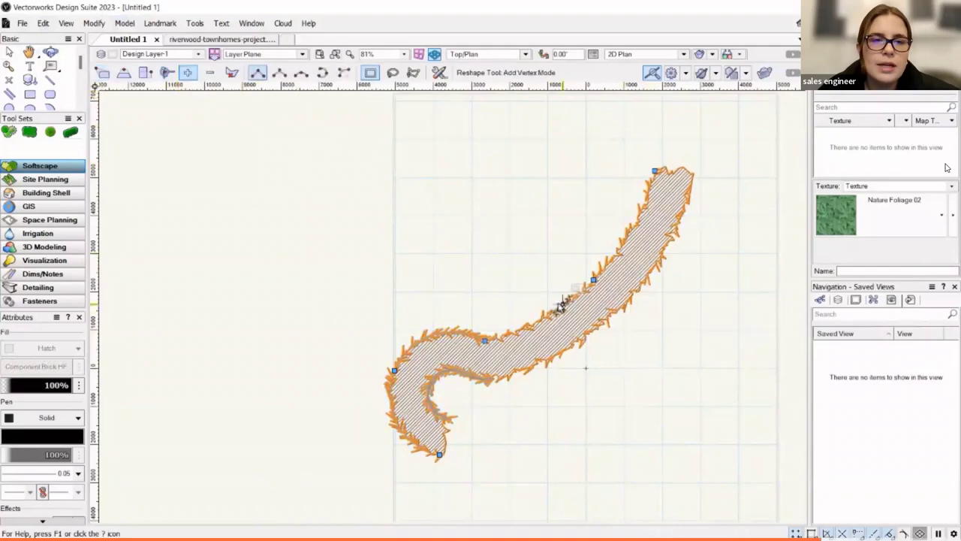
drag(593, 281, 405, 94)
drag(245, 62, 113, 72)
click(102, 72)
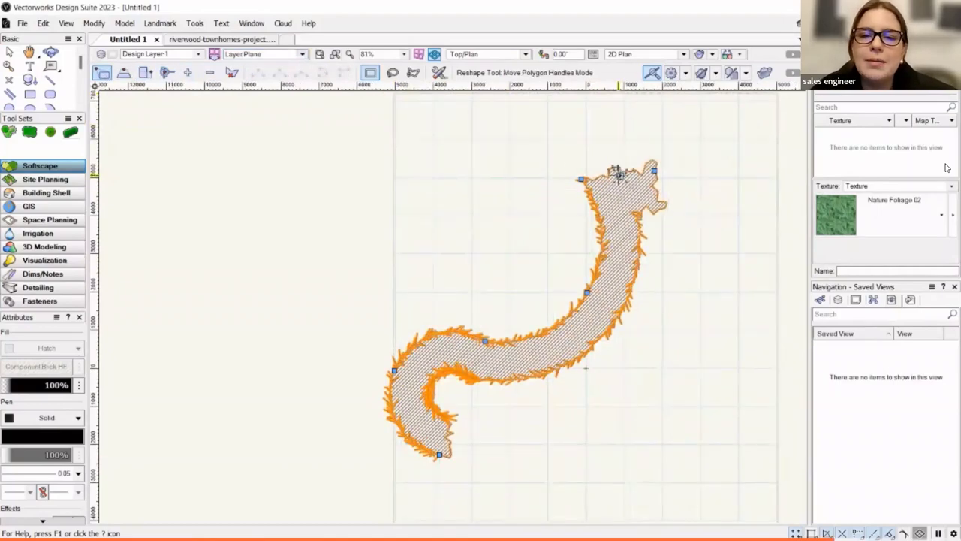
Move the vertices at the hedgerow's upper end so it bends into a hook, and finish reshaping
drag(616, 175, 576, 140)
middle_drag(665, 137, 678, 266)
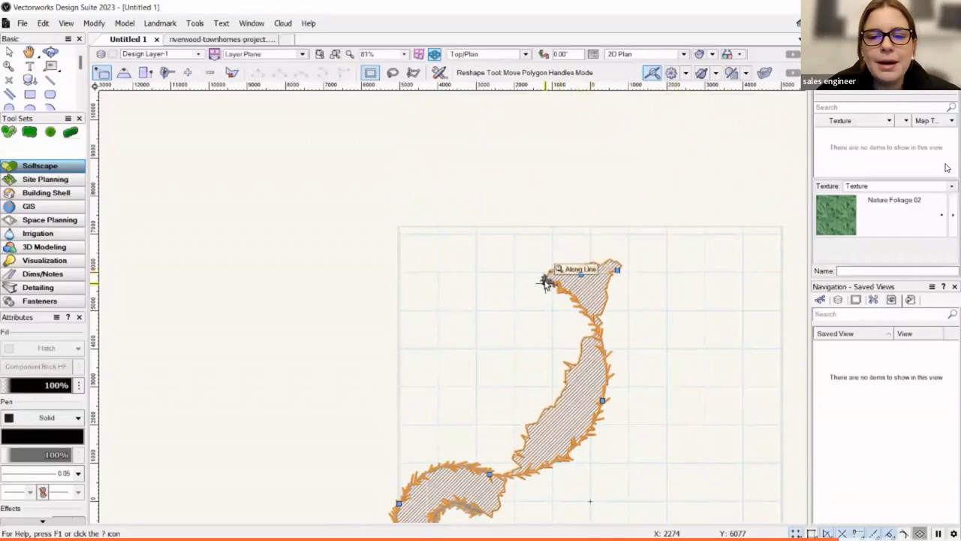
drag(546, 277, 678, 310)
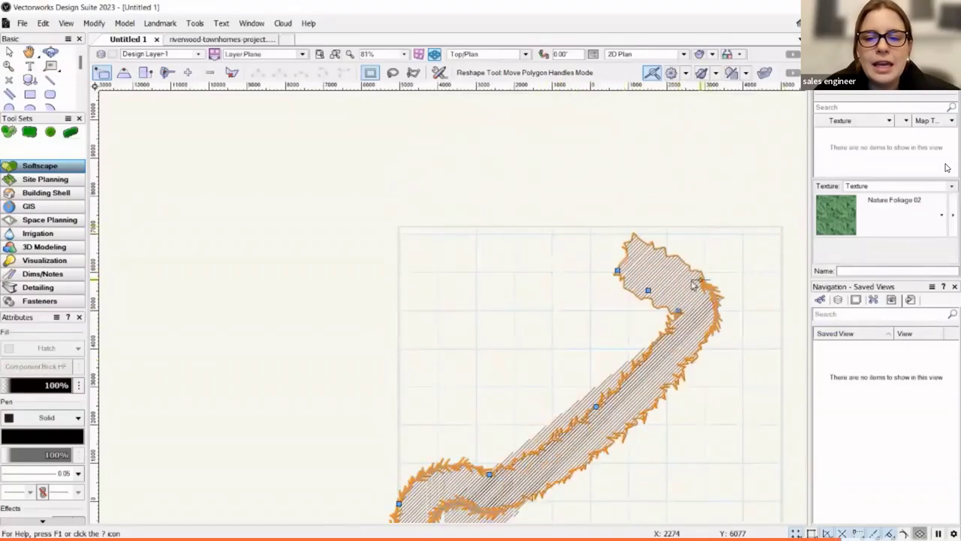
scroll(676, 270, down, 3)
scroll(644, 227, up, 3)
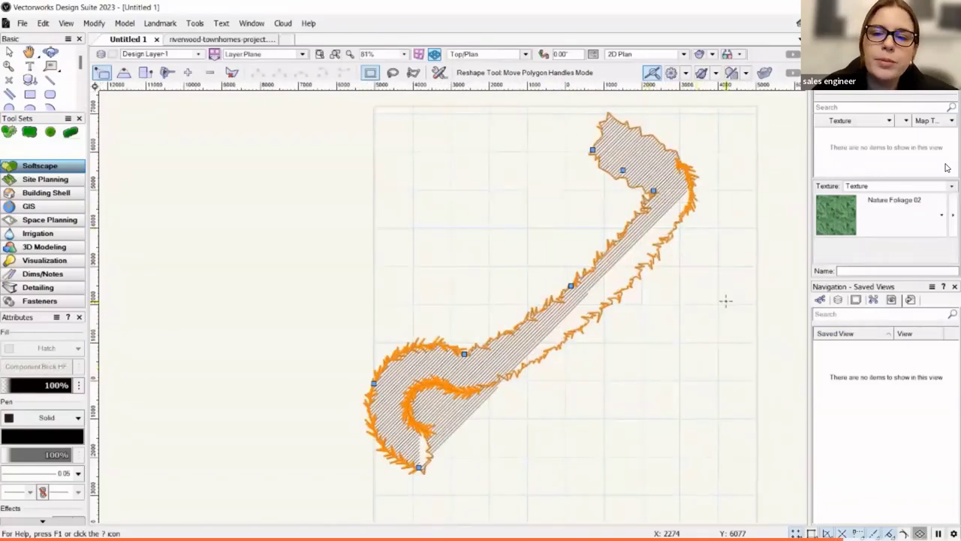
key(Escape)
key(x)
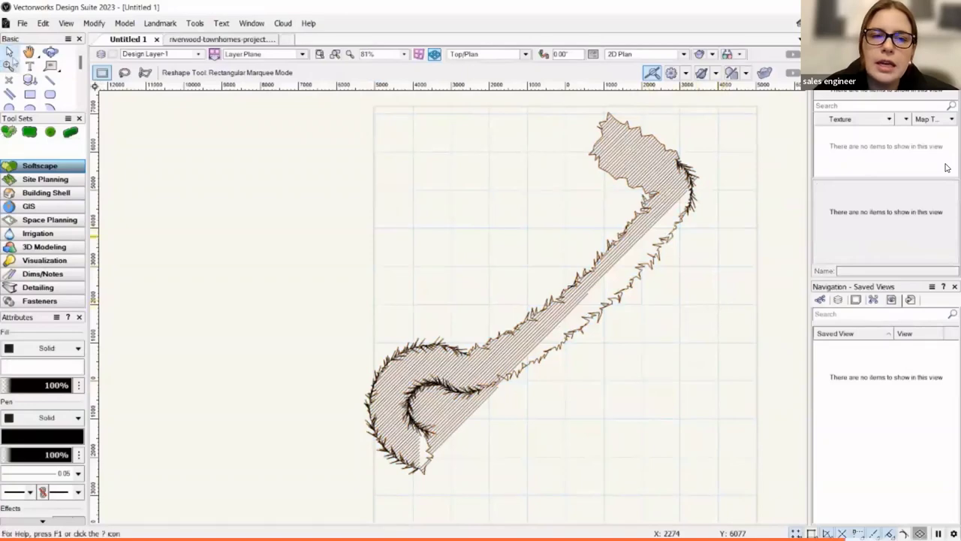
Inspect the reshaped hedgerow in a 3D view using a different render mode
scroll(536, 380, down, 4)
shift+middle_drag(536, 380, 626, 319)
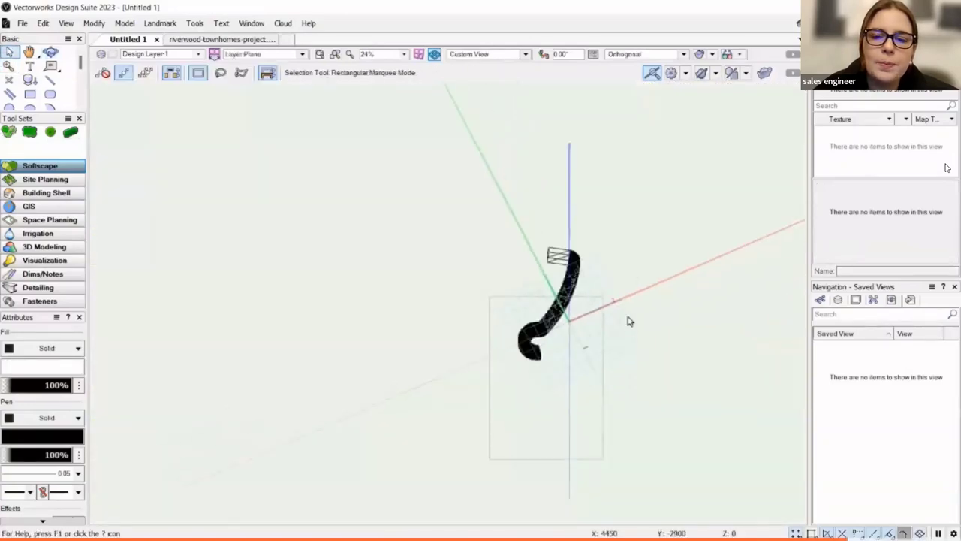
scroll(601, 308, up, 3)
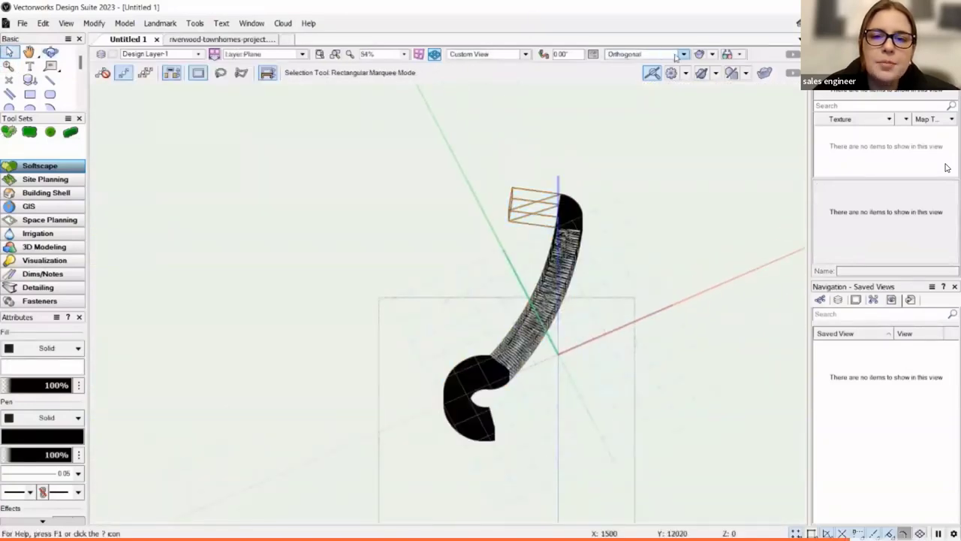
click(710, 54)
click(707, 87)
mouse_move(435, 440)
shift+middle_down()
mouse_move(636, 363)
mouse_move(461, 264)
mouse_move(463, 349)
shift+middle_up()
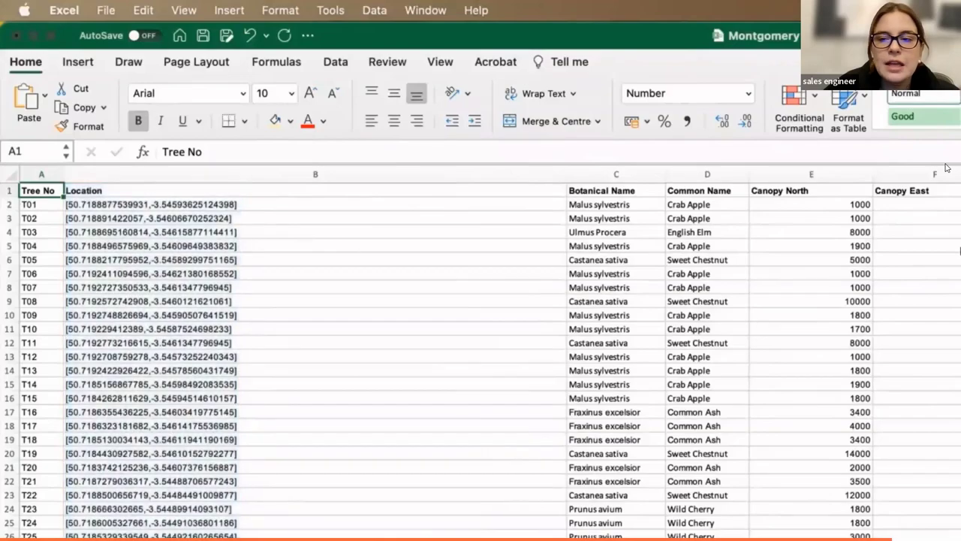
scroll(946, 168, down, 5)
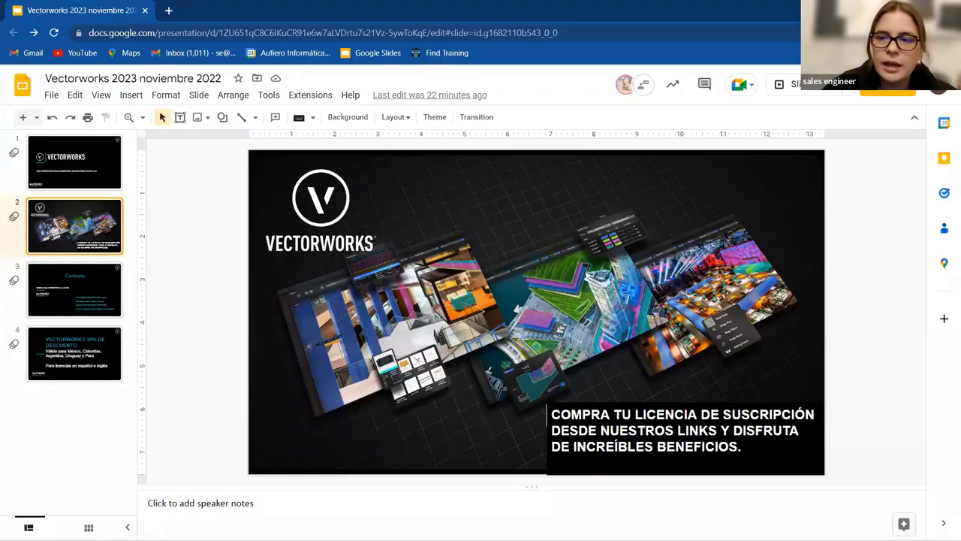
Start the slideshow of the Vectorworks 2023 noviembre 2022 presentation in Google Slides from slide 2
click(804, 93)
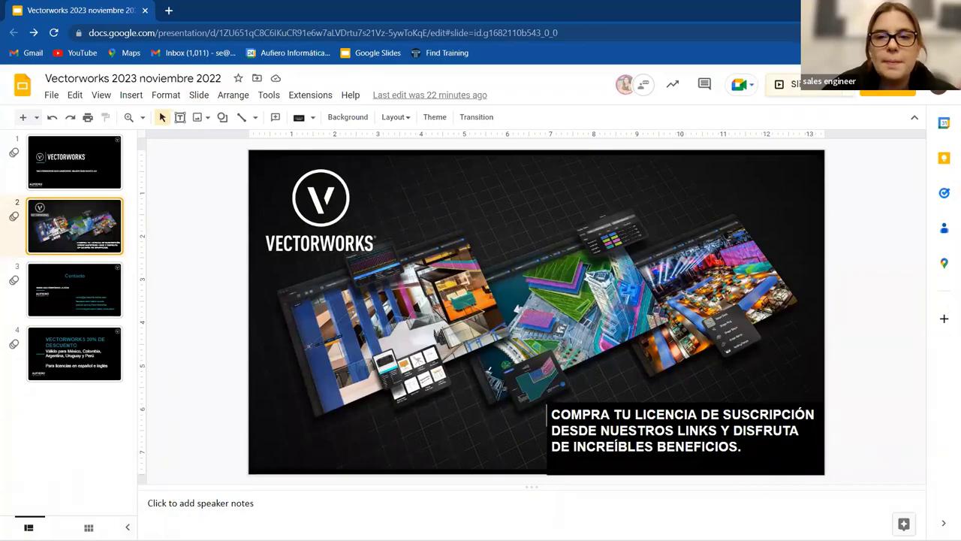